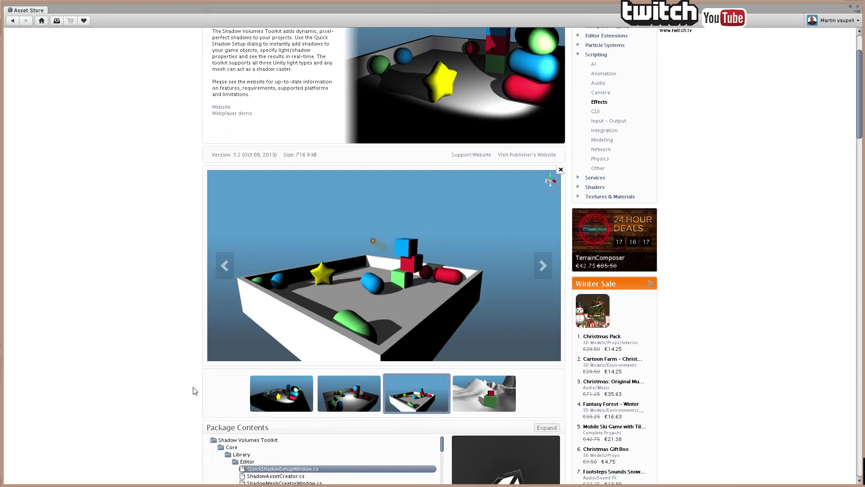
Scroll through the rest of the Shadow Volumes Toolkit page, then close the Asset Store window.
{"action": "scroll", "coordinate": [210, 366], "scroll_direction": "up", "scroll_amount": 3}
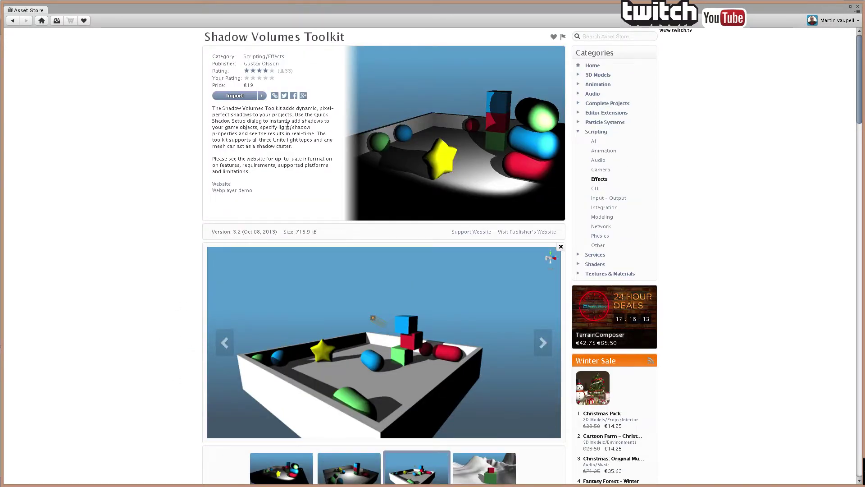
{"action": "scroll", "coordinate": [392, 212], "scroll_direction": "down", "scroll_amount": 3}
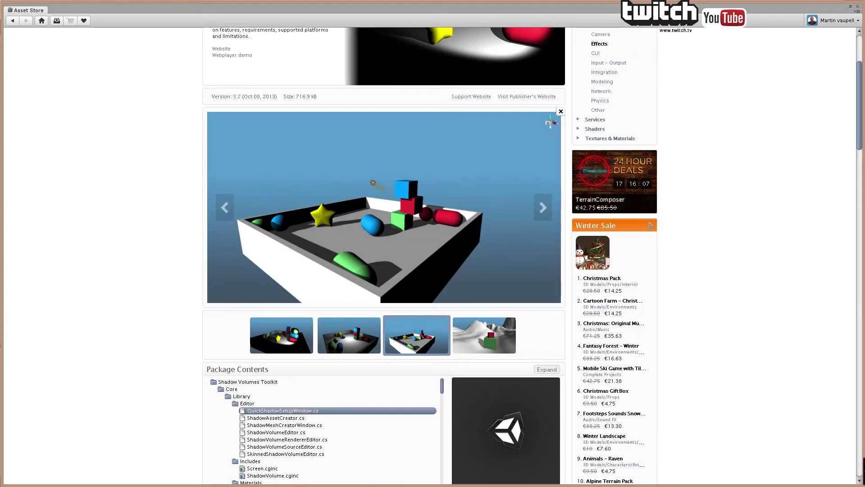
{"action": "left_click", "coordinate": [858, 7]}
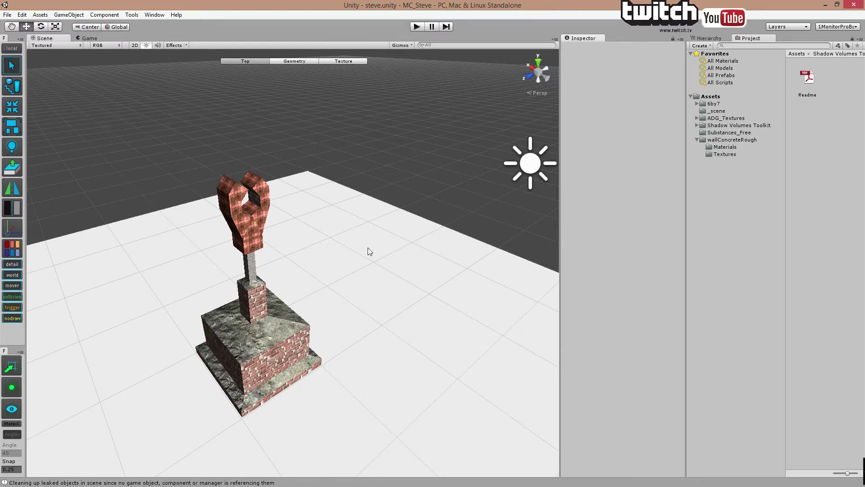
Import the Character Controller standard package with all its files.
{"action": "left_click", "coordinate": [68, 14]}
{"action": "mouse_move", "coordinate": [41, 15]}
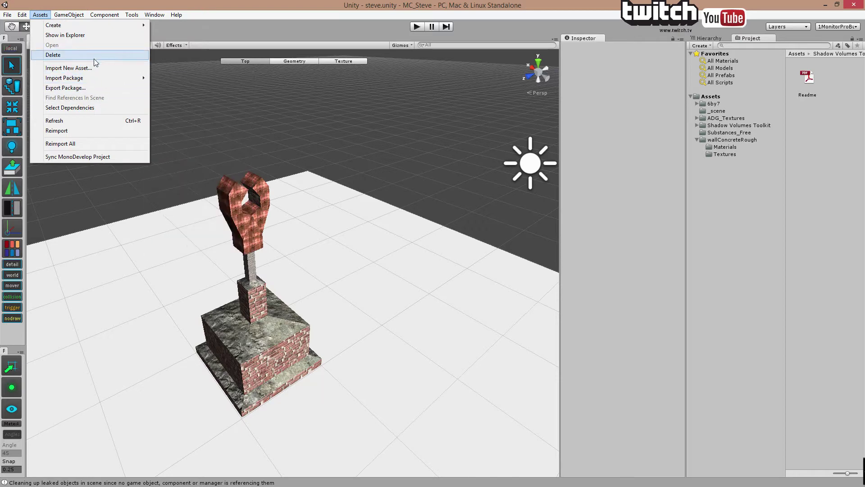
{"action": "mouse_move", "coordinate": [143, 82]}
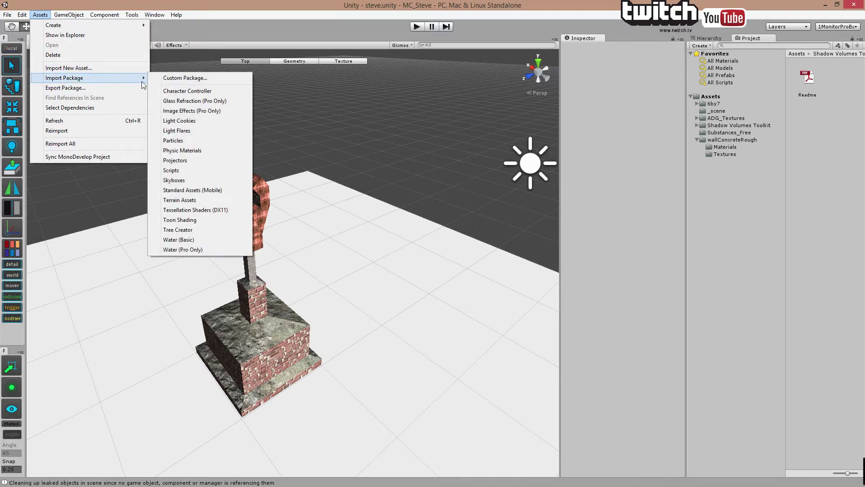
{"action": "left_click", "coordinate": [165, 91]}
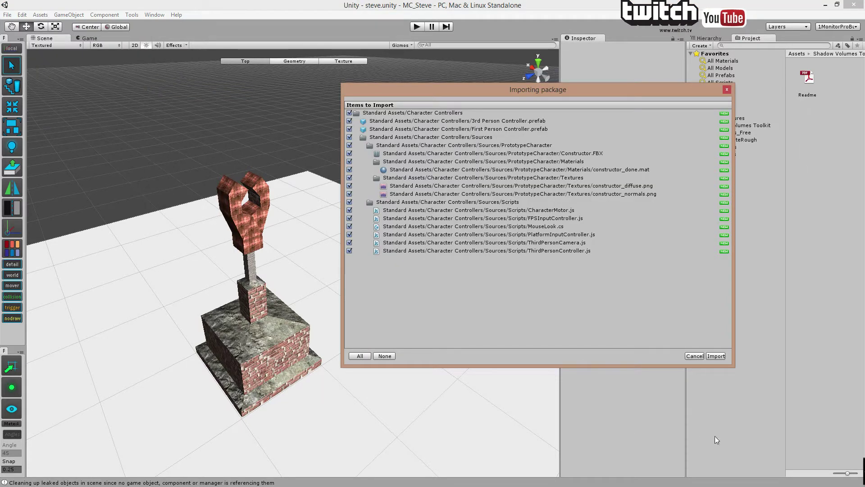
{"action": "left_click", "coordinate": [716, 356]}
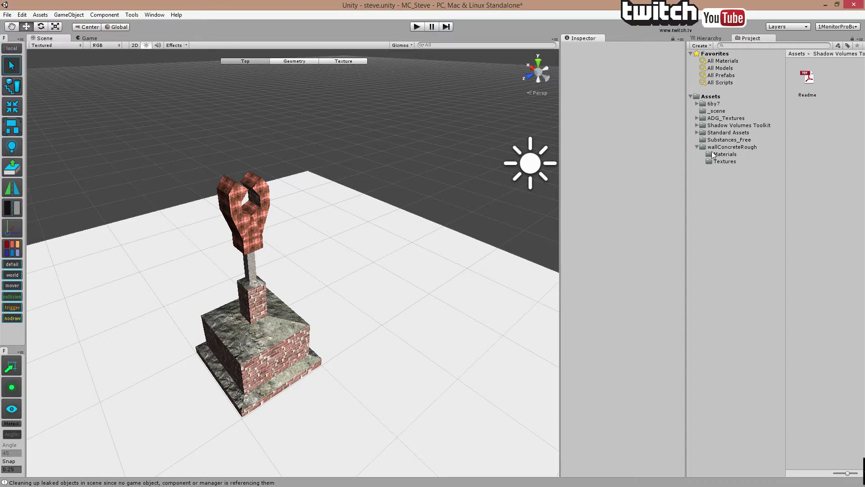
Expand Standard Assets > Character Controllers in the Project panel to show the controller prefabs.
{"action": "left_click", "coordinate": [696, 133]}
{"action": "left_click", "coordinate": [709, 139]}
{"action": "left_click", "coordinate": [705, 140]}
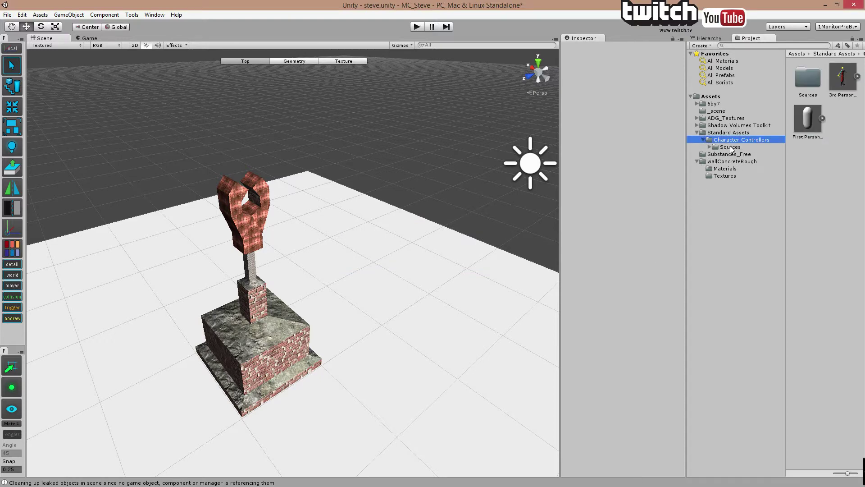
Drop a First Person Controller prefab onto the plane near the statue.
{"action": "left_click_drag", "start_coordinate": [807, 121], "coordinate": [341, 351]}
{"action": "scroll", "coordinate": [342, 350], "scroll_direction": "down", "scroll_amount": 5}
{"action": "scroll", "coordinate": [338, 316], "scroll_direction": "down", "scroll_amount": 3}
{"action": "right_click_drag", "start_coordinate": [357, 309], "coordinate": [319, 329]}
{"action": "left_click", "coordinate": [786, 145]}
{"action": "left_click_drag", "start_coordinate": [808, 121], "coordinate": [310, 397]}
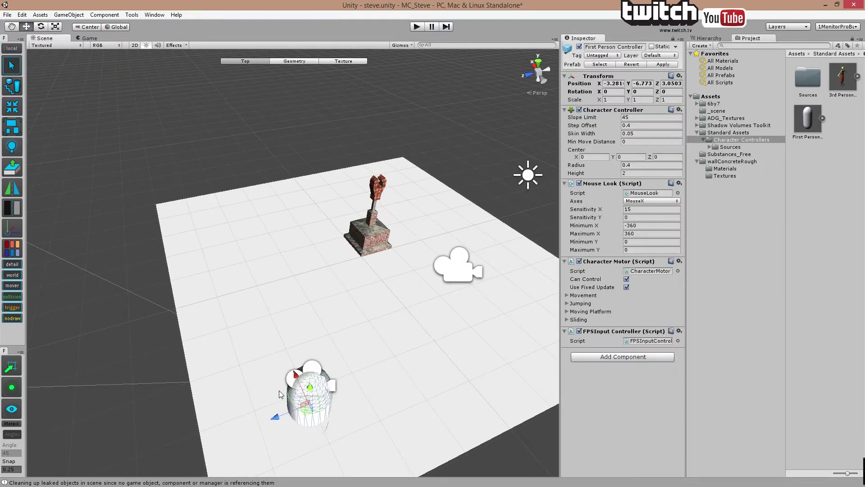
Turn the First Person Controller to 129.98° on its Y axis.
{"action": "key", "text": "r"}
{"action": "key", "text": "e"}
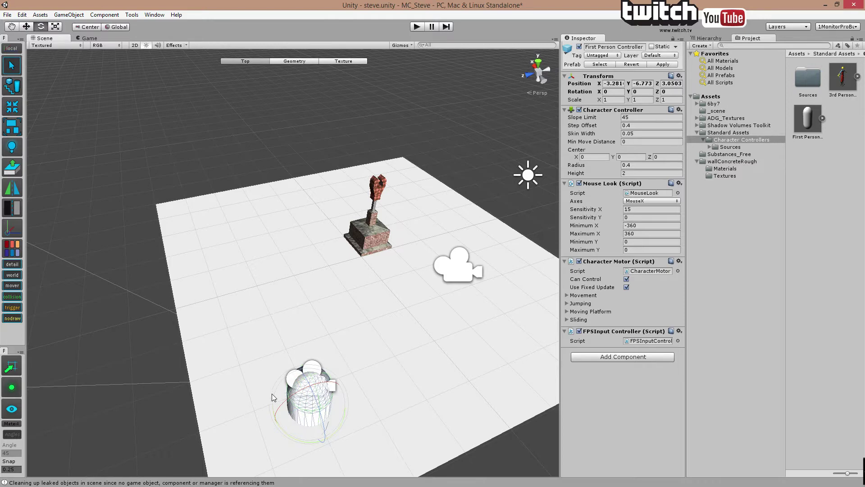
{"action": "left_click_drag", "start_coordinate": [272, 397], "coordinate": [252, 350]}
{"action": "key", "text": "ctrl+z"}
{"action": "left_click_drag", "start_coordinate": [628, 92], "coordinate": [649, 92]}
{"action": "left_click_drag", "start_coordinate": [463, 23], "coordinate": [778, 303]}
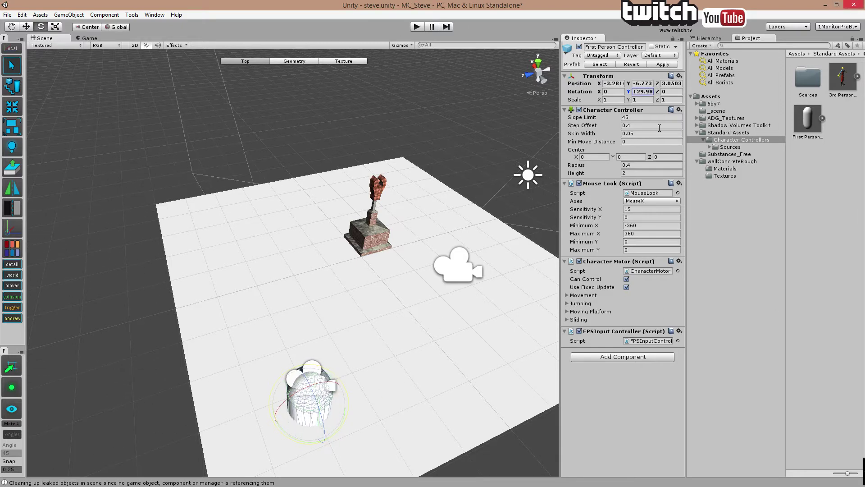
Raise the controller above the ground to position -3.25, 1.25, 3.
{"action": "left_click", "coordinate": [643, 84]}
{"action": "type", "text": "0"}
{"action": "middle_click_drag", "start_coordinate": [464, 303], "coordinate": [440, 217]}
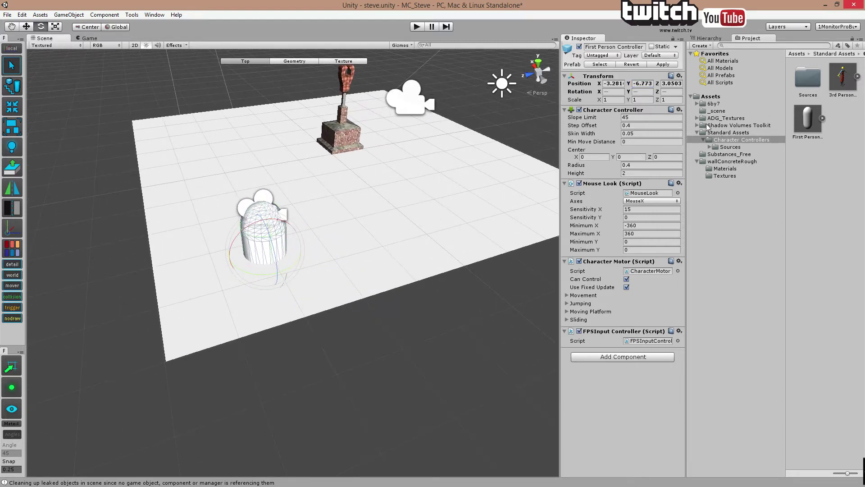
{"action": "left_click", "coordinate": [713, 38]}
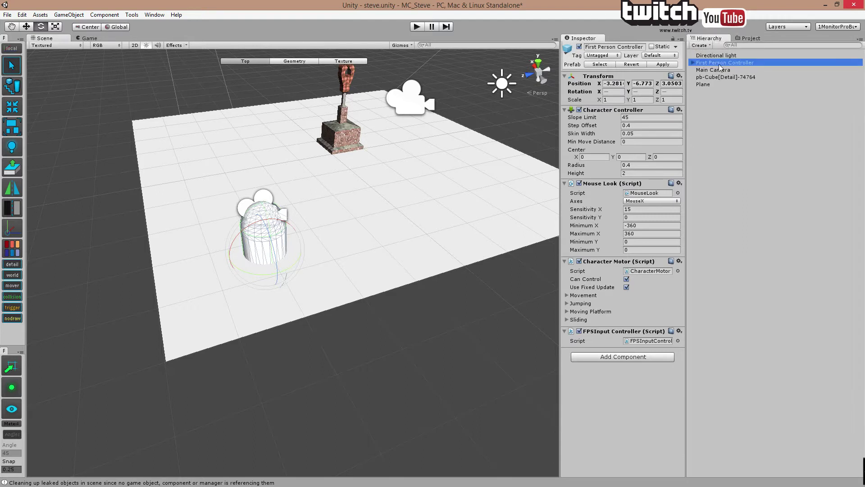
{"action": "left_click", "coordinate": [720, 63], "text": "ctrl"}
{"action": "left_click", "coordinate": [720, 63]}
{"action": "key", "text": "w"}
{"action": "left_click_drag", "start_coordinate": [266, 218], "coordinate": [267, 179]}
{"action": "middle_click_drag", "start_coordinate": [455, 219], "coordinate": [401, 264]}
{"action": "scroll", "coordinate": [385, 248], "scroll_direction": "up", "scroll_amount": 5}
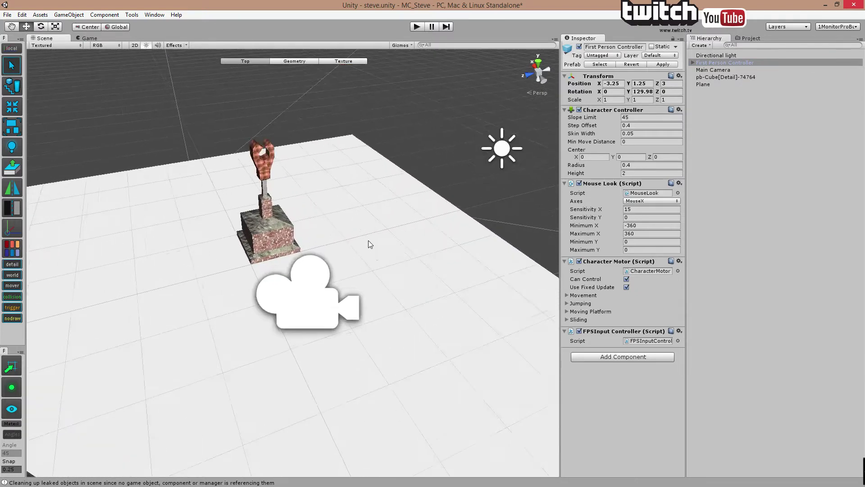
{"action": "scroll", "coordinate": [405, 255], "scroll_direction": "down", "scroll_amount": 2}
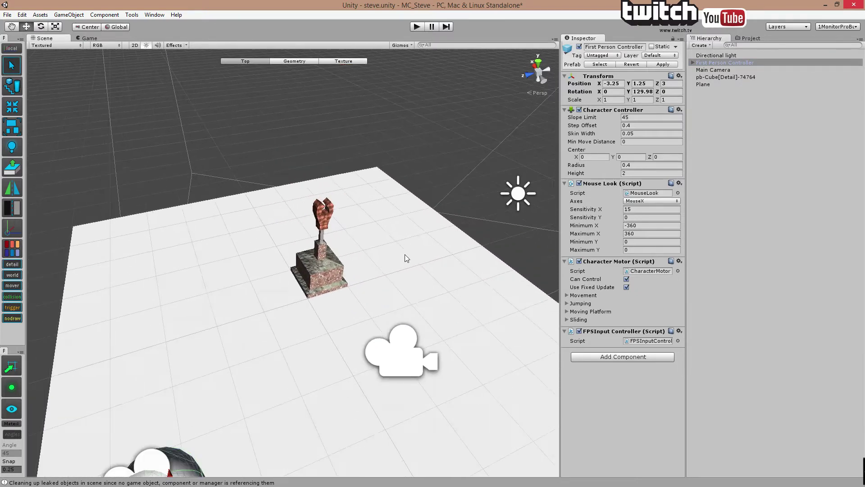
Rotate the Directional light to about 27.97, 100.32, 129.12 so it lights the statue from a new angle.
{"action": "left_click", "coordinate": [535, 189]}
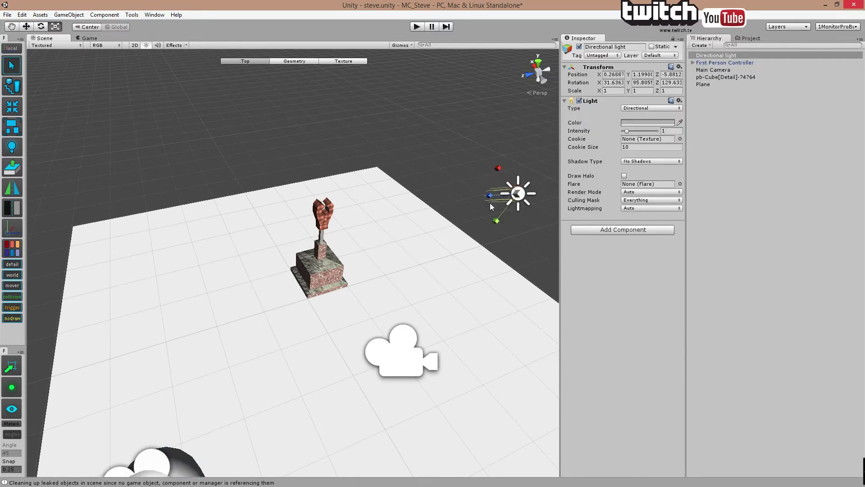
{"action": "key", "text": "e"}
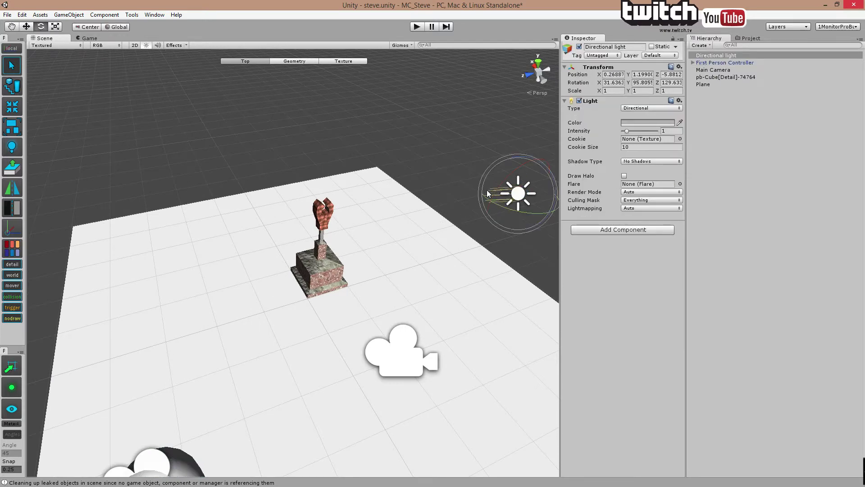
{"action": "mouse_move", "coordinate": [493, 191]}
{"action": "left_mouse_down"}
{"action": "mouse_move", "coordinate": [497, 199]}
{"action": "mouse_move", "coordinate": [495, 185]}
{"action": "mouse_move", "coordinate": [494, 193]}
{"action": "left_mouse_up"}
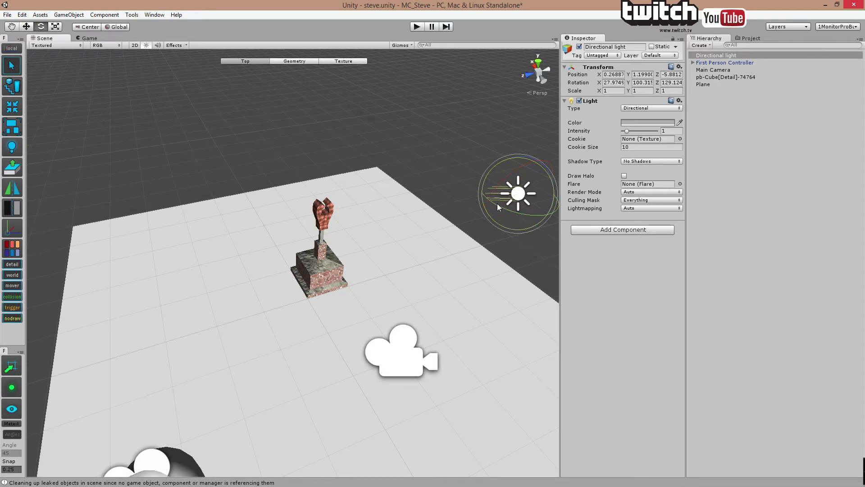
{"action": "left_click_drag", "start_coordinate": [498, 207], "coordinate": [506, 210]}
{"action": "left_click", "coordinate": [518, 221]}
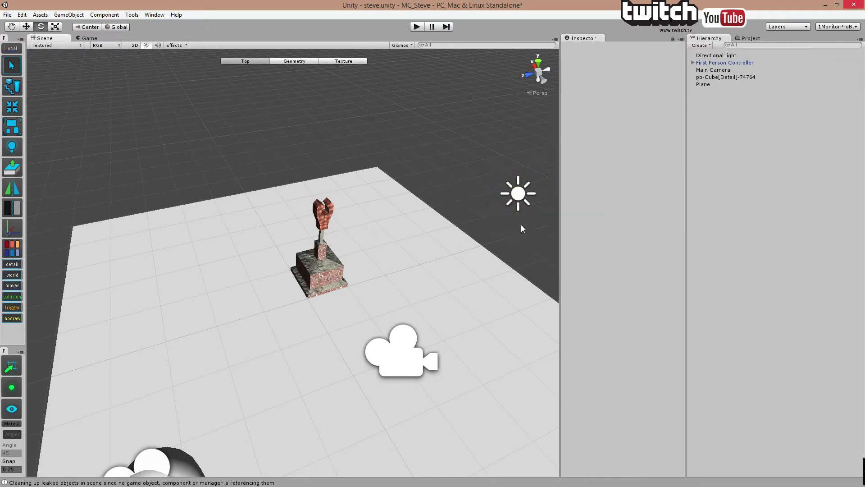
{"action": "middle_click_drag", "start_coordinate": [518, 221], "coordinate": [464, 229]}
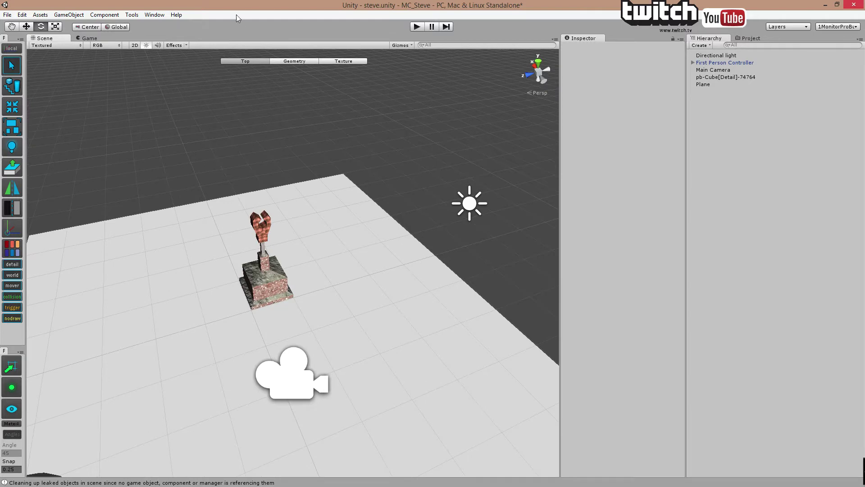
Collapse Standard Assets, open the Shadow Volumes Toolkit folder, and widen the Scene view.
{"action": "left_click", "coordinate": [744, 37]}
{"action": "left_click", "coordinate": [698, 133]}
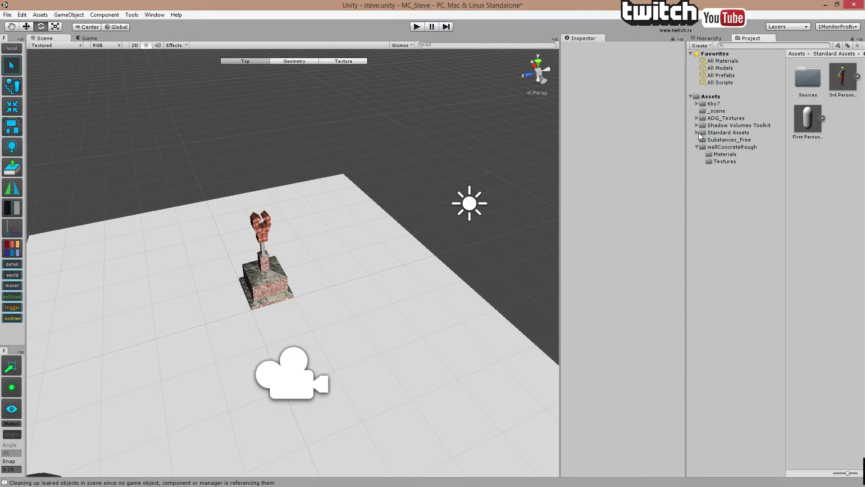
{"action": "left_click", "coordinate": [745, 125]}
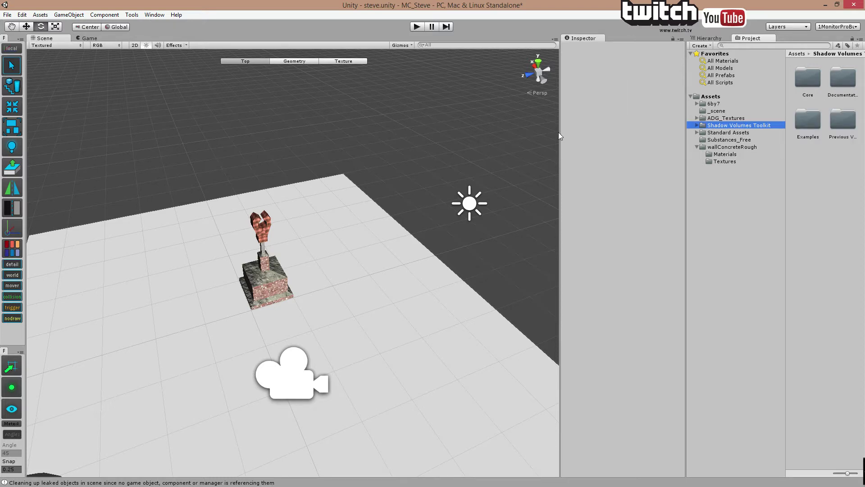
{"action": "left_click_drag", "start_coordinate": [559, 134], "coordinate": [613, 142]}
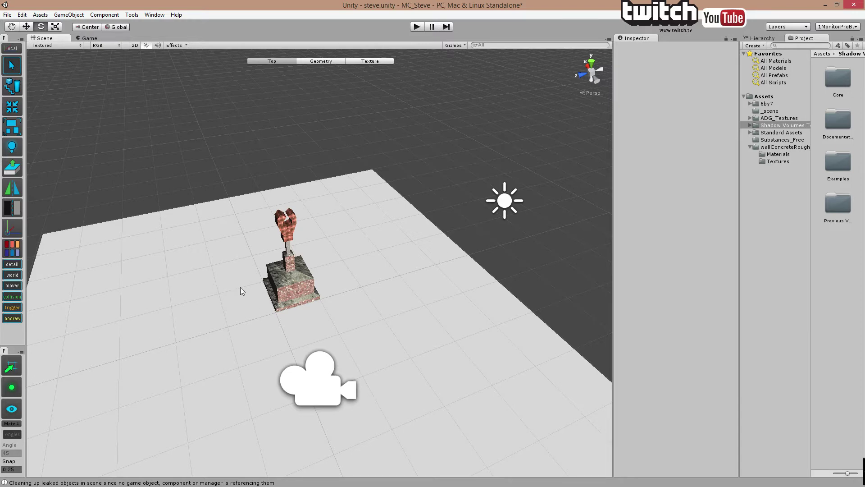
Create an empty GameObject named shadowRenderGameObject and list the shadow components available to add.
{"action": "left_click", "coordinate": [68, 14]}
{"action": "left_click", "coordinate": [72, 24]}
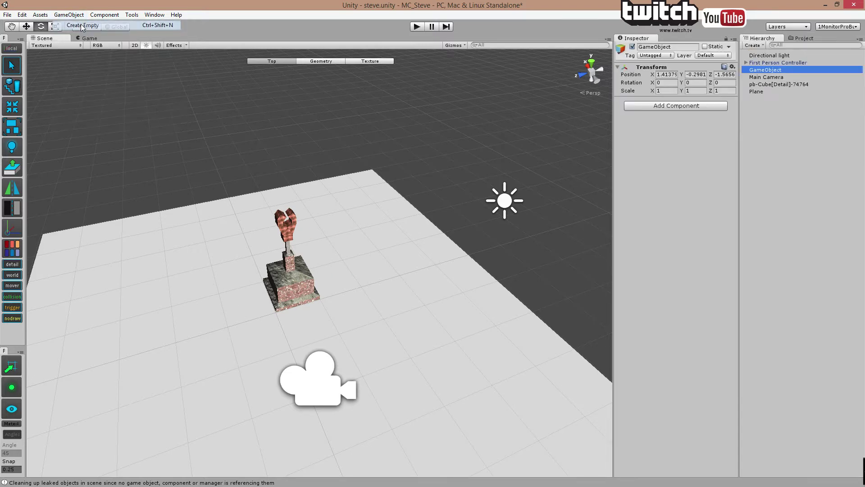
{"action": "left_click", "coordinate": [639, 47]}
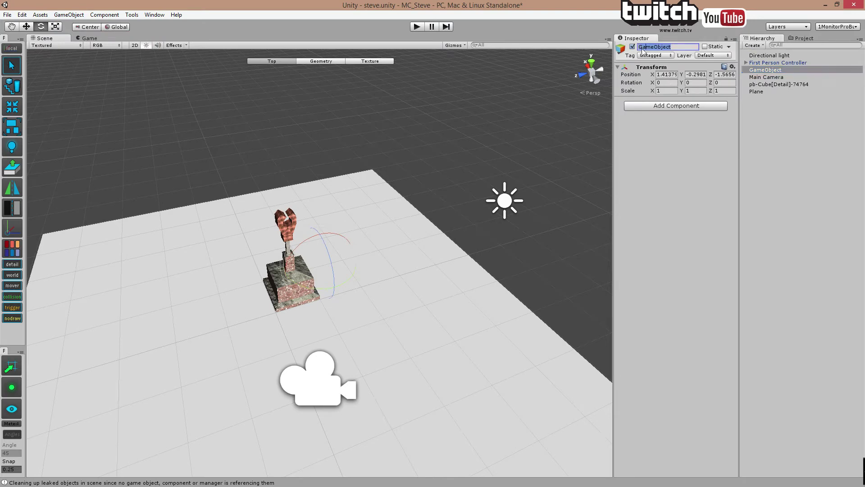
{"action": "type", "text": "showRender"}
{"action": "key", "text": "shift+End"}
{"action": "key", "text": "Return"}
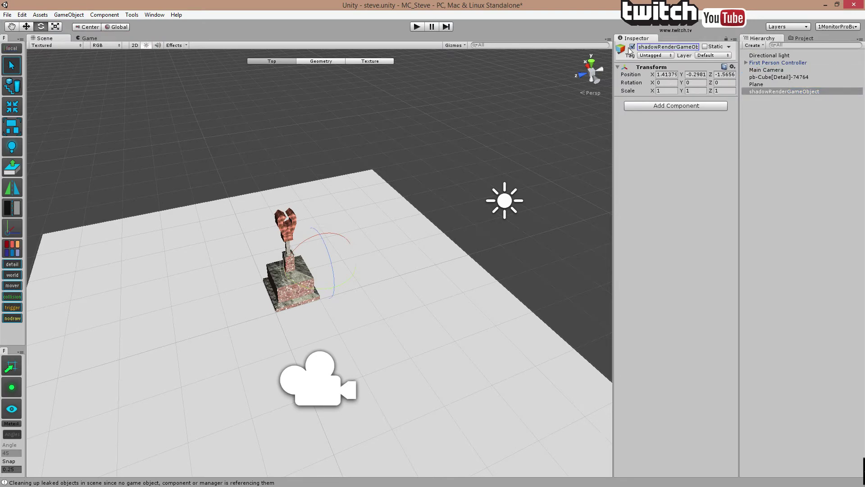
{"action": "left_click", "coordinate": [689, 107]}
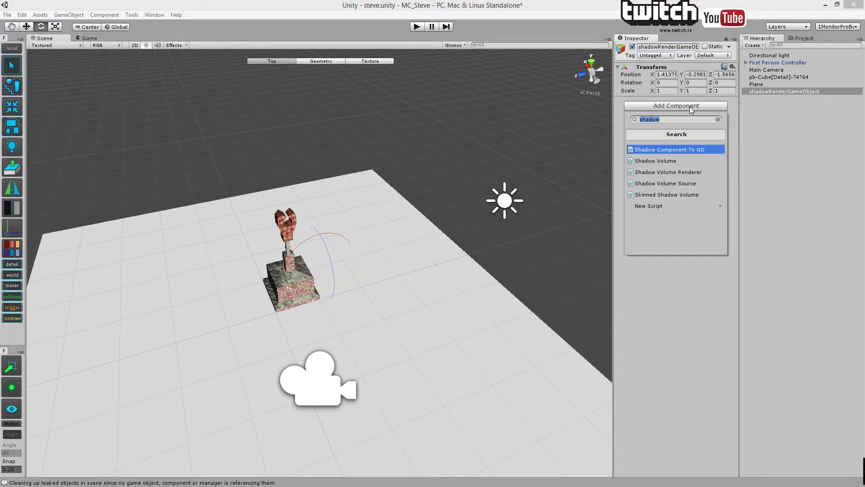
Add a Shadow Volume Renderer, leaving Layer on Default and Backend on Alpha Channel.
{"action": "left_click", "coordinate": [681, 171]}
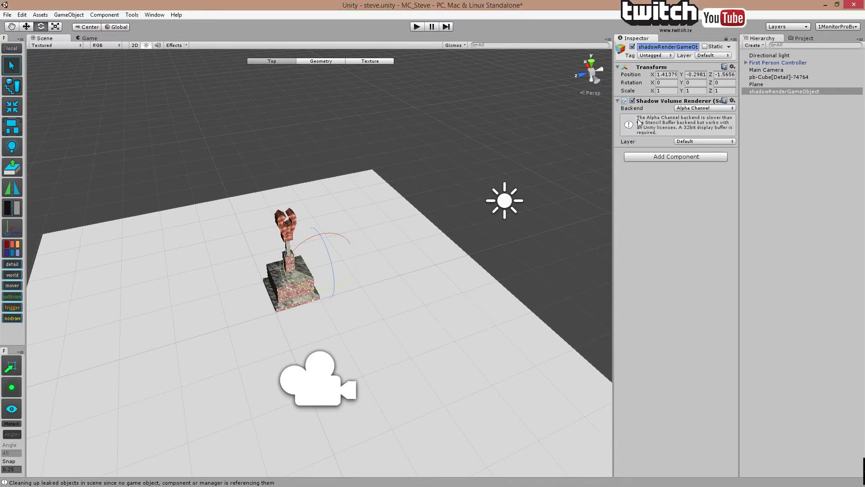
{"action": "left_click", "coordinate": [710, 144]}
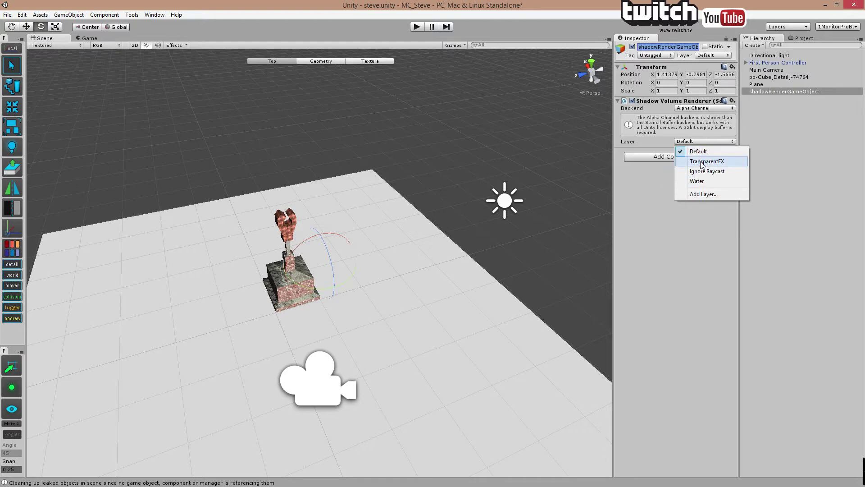
{"action": "left_click", "coordinate": [713, 109]}
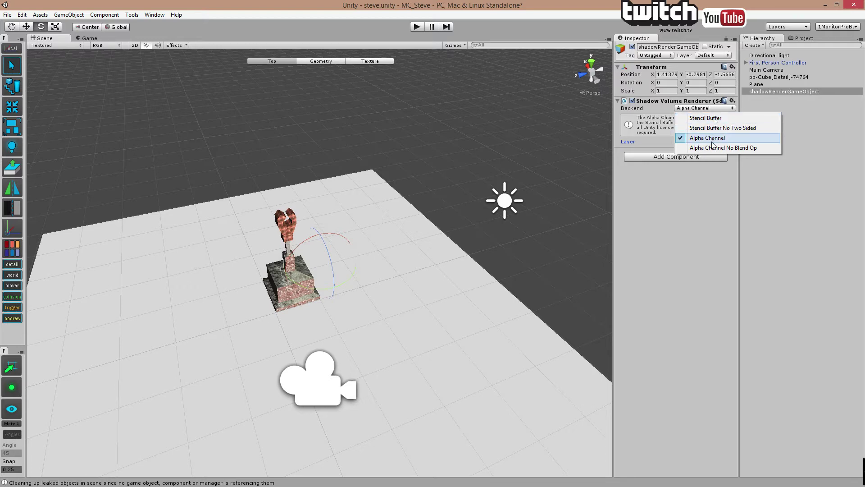
{"action": "left_click", "coordinate": [695, 295]}
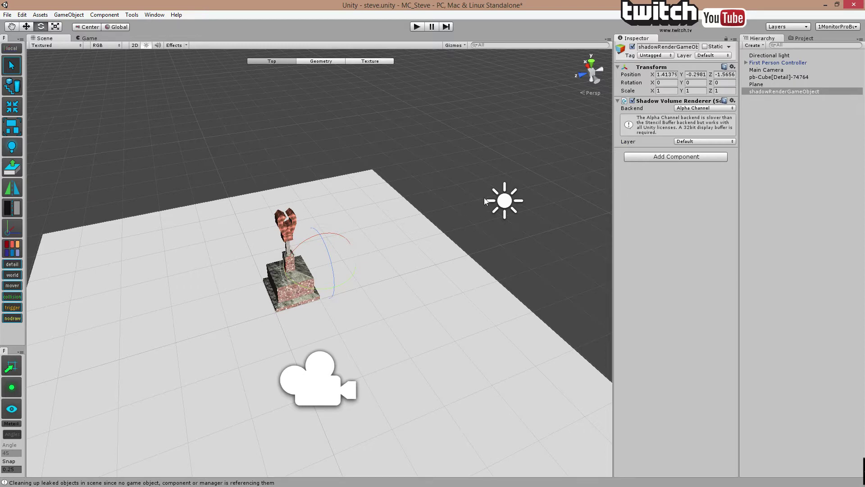
Attach a Shadow Volume Source to the Directional light and expand its Advanced extrude settings.
{"action": "left_click", "coordinate": [510, 201]}
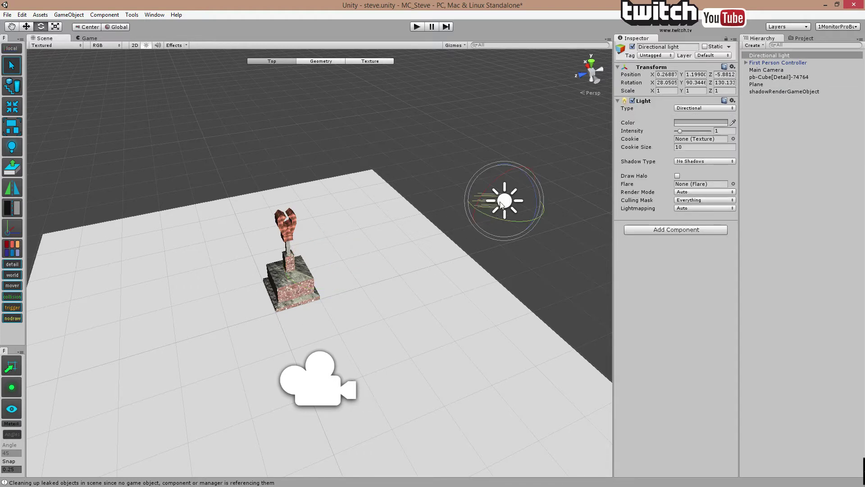
{"action": "left_click", "coordinate": [688, 229]}
{"action": "left_click", "coordinate": [689, 307]}
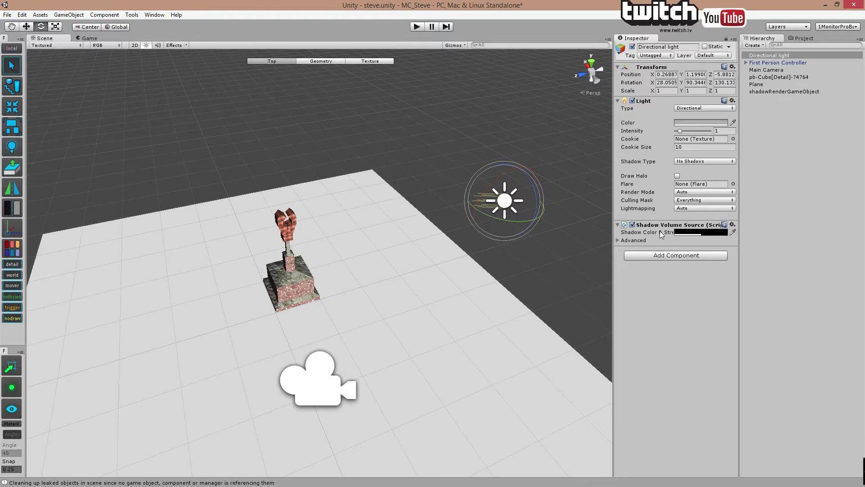
{"action": "mouse_move", "coordinate": [672, 233]}
{"action": "left_click", "coordinate": [632, 242]}
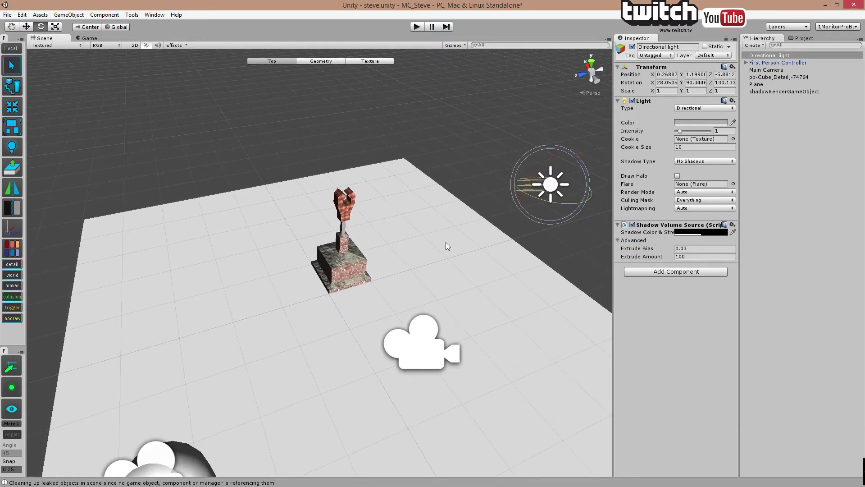
Remove the Shadow Volume component from the brick statue without adding a replacement.
{"action": "left_click", "coordinate": [353, 255]}
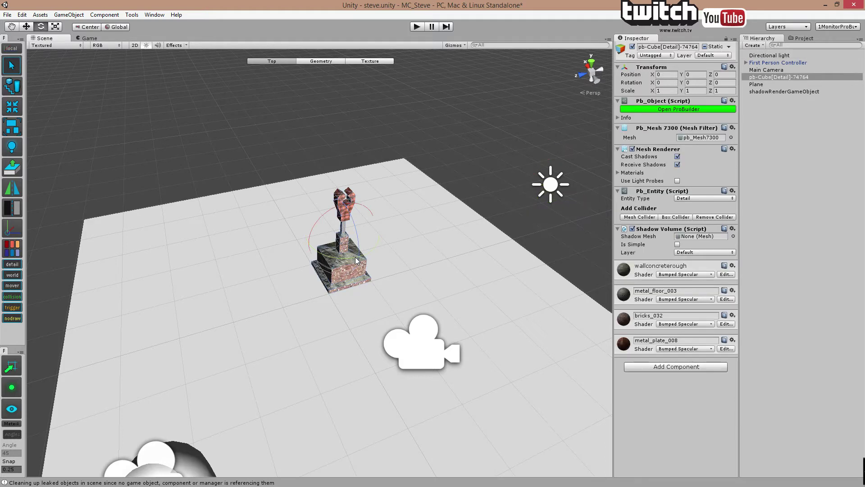
{"action": "left_click", "coordinate": [731, 228]}
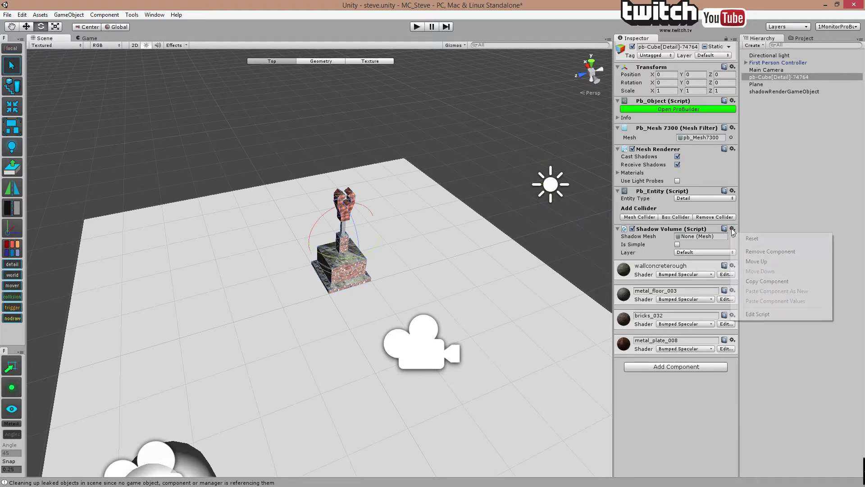
{"action": "left_click", "coordinate": [755, 251]}
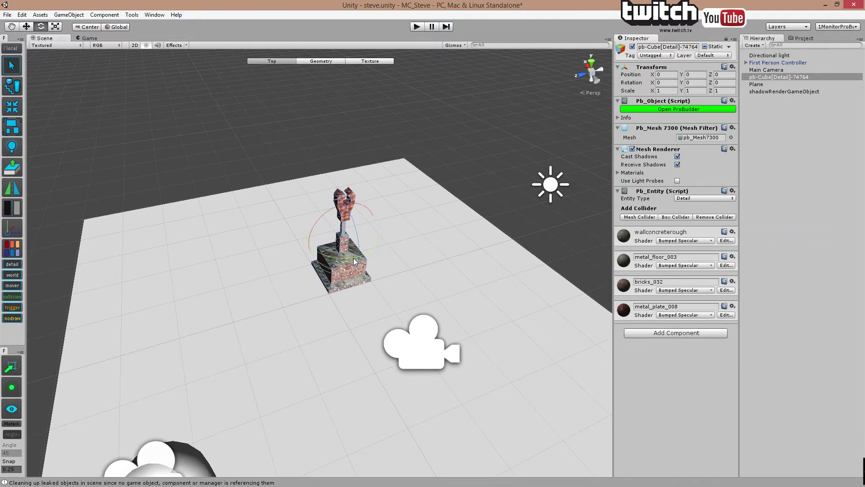
{"action": "left_click", "coordinate": [633, 336]}
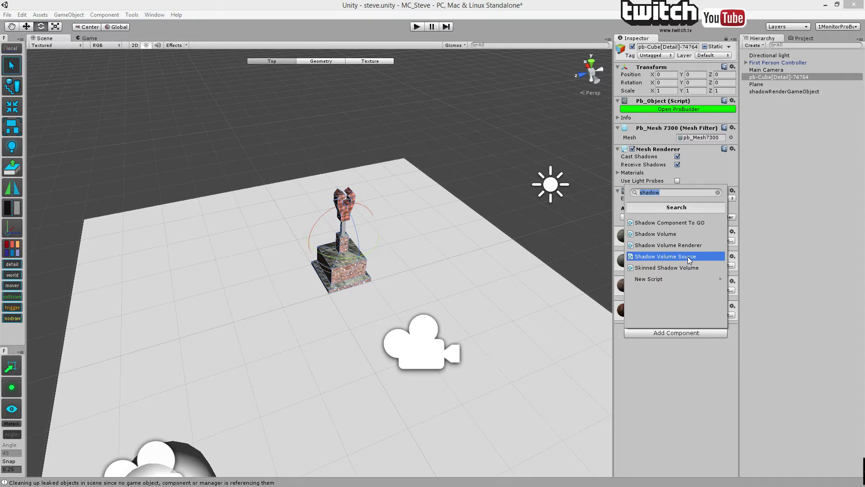
{"action": "left_click", "coordinate": [760, 281]}
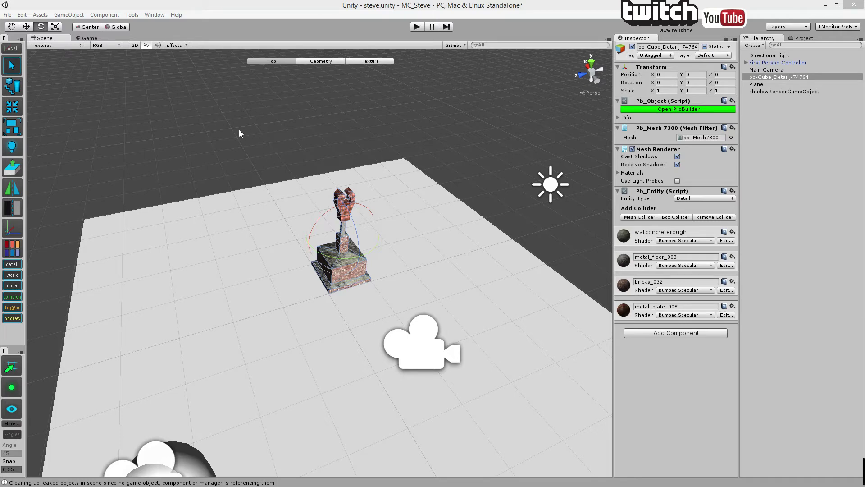
{"action": "left_click", "coordinate": [174, 81]}
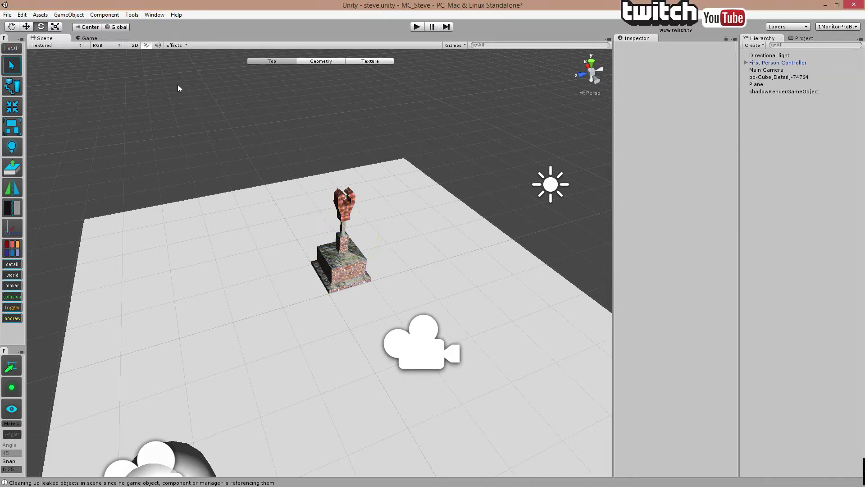
{"action": "left_click", "coordinate": [154, 15]}
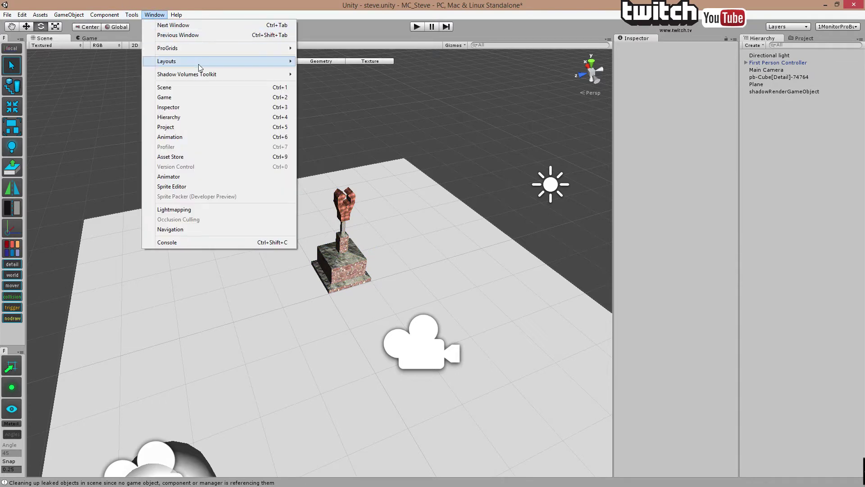
{"action": "mouse_move", "coordinate": [210, 76]}
{"action": "left_click", "coordinate": [356, 84]}
{"action": "left_click", "coordinate": [706, 184]}
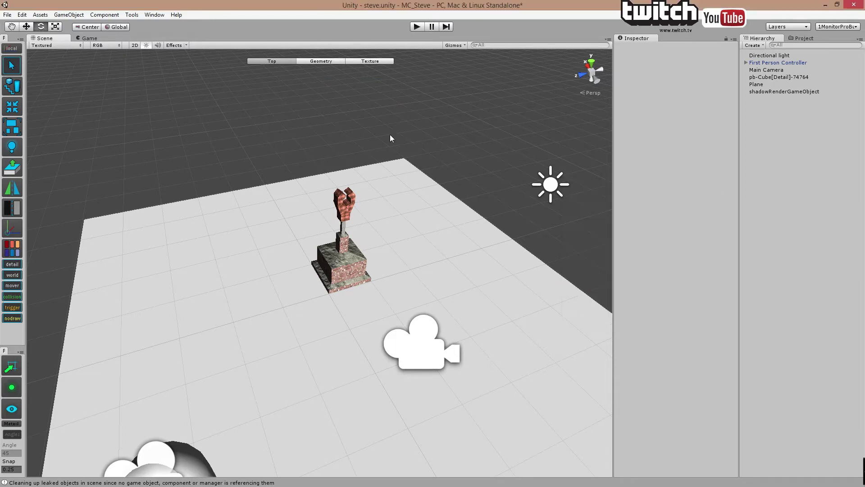
{"action": "left_click", "coordinate": [154, 15]}
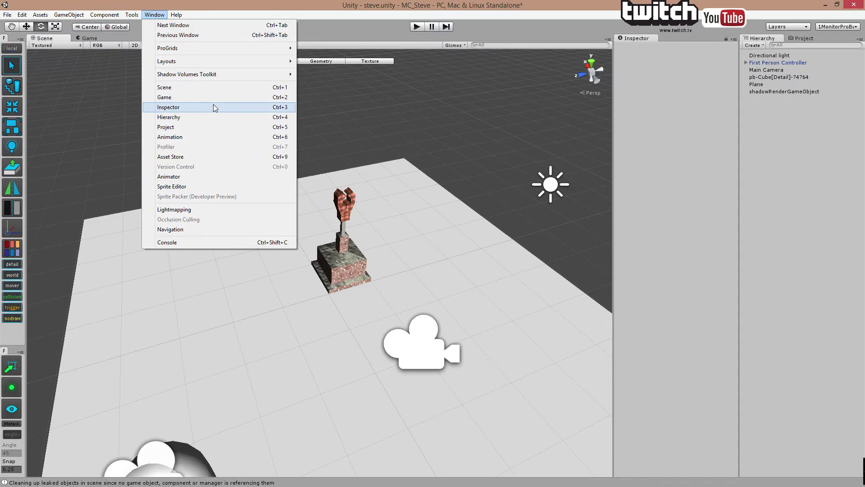
{"action": "mouse_move", "coordinate": [218, 74]}
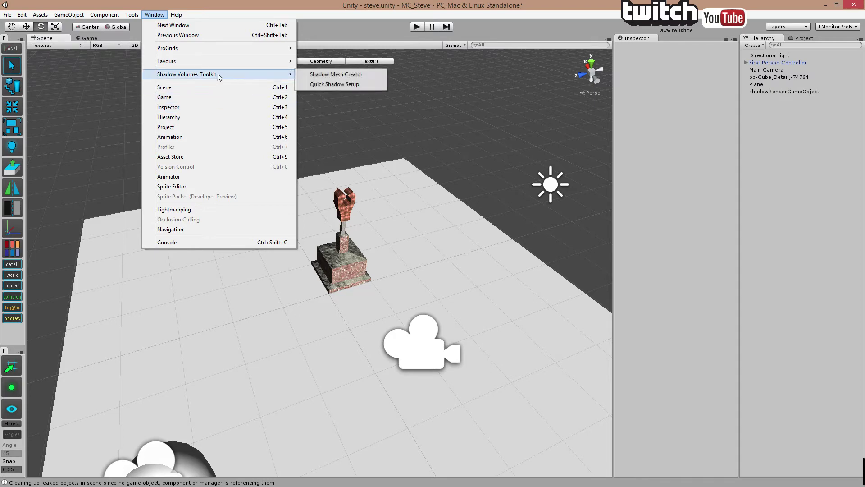
{"action": "left_click", "coordinate": [305, 74]}
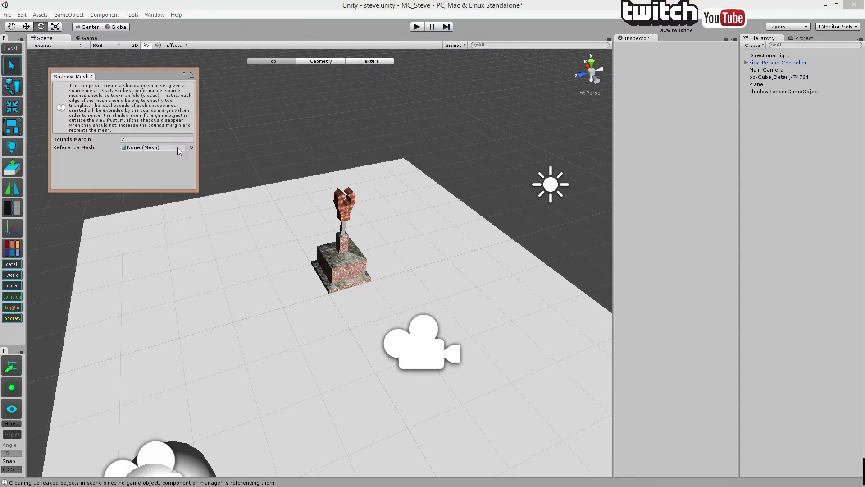
{"action": "left_click", "coordinate": [192, 73]}
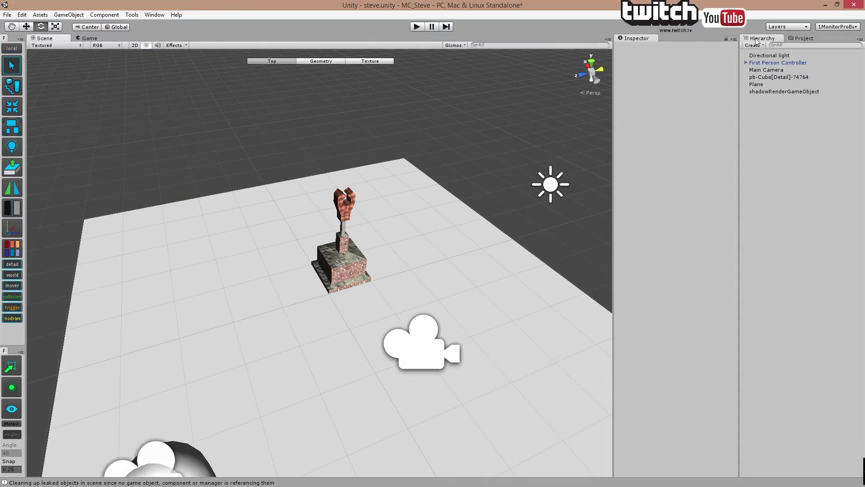
Add a cube to the scene and lift it out of the floor to 1.5, 1, -3.25.
{"action": "left_click", "coordinate": [804, 38]}
{"action": "left_click", "coordinate": [754, 46]}
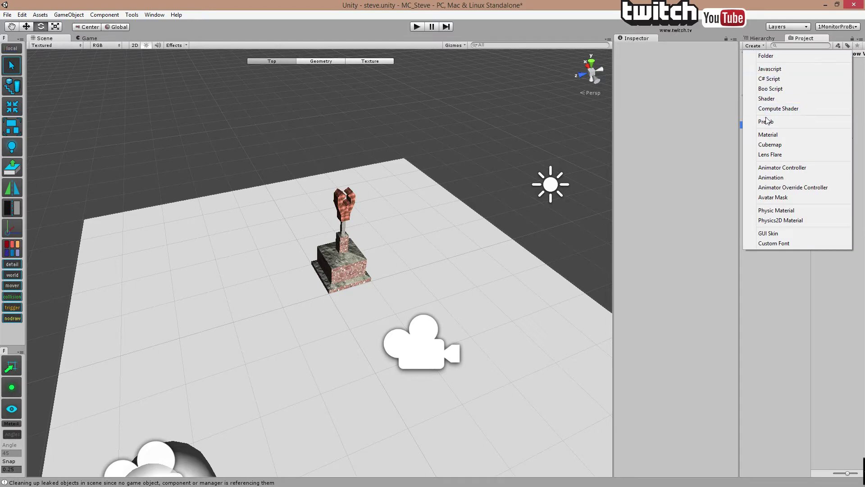
{"action": "left_click", "coordinate": [762, 38]}
{"action": "left_click", "coordinate": [764, 45]}
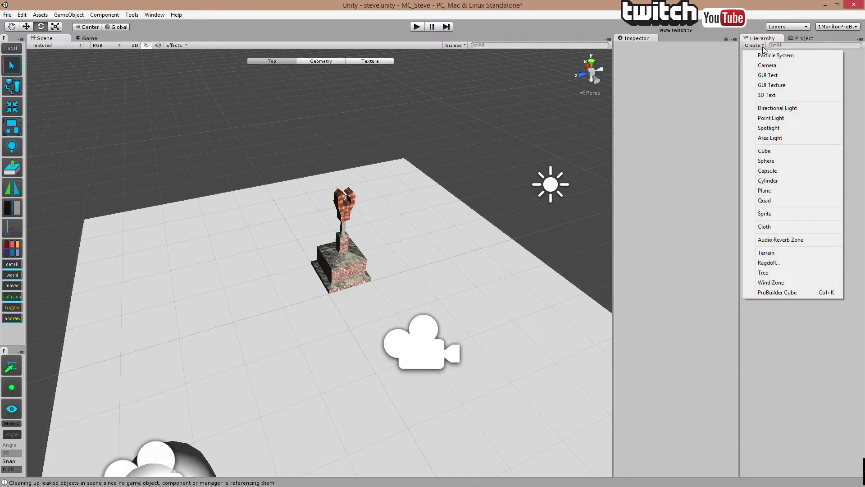
{"action": "left_click", "coordinate": [765, 151]}
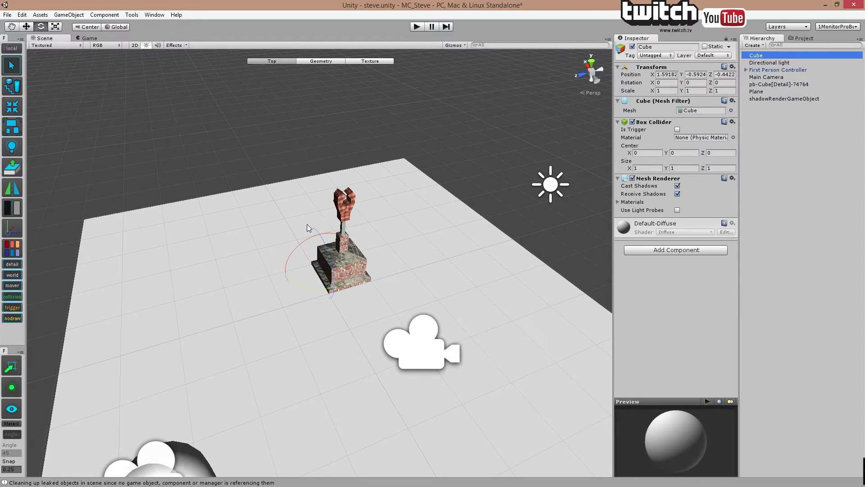
{"action": "key", "text": "w"}
{"action": "left_click_drag", "start_coordinate": [321, 249], "coordinate": [580, 279]}
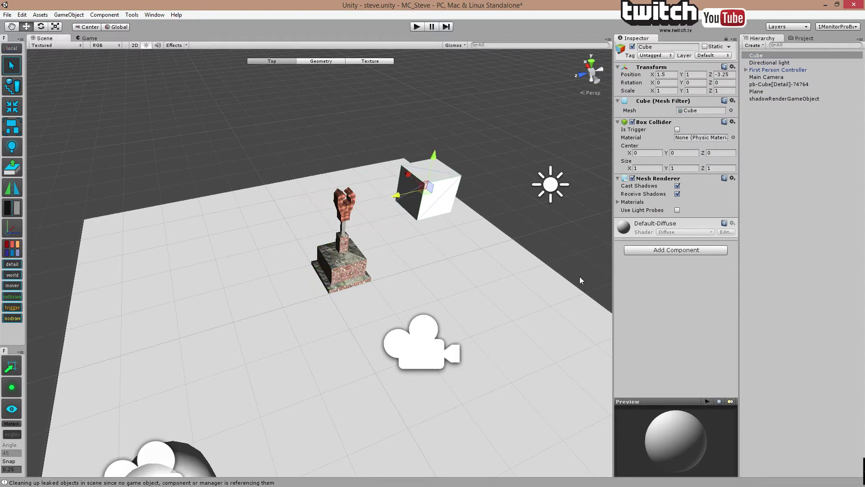
Attach a Skinned Shadow Volume to the cube and try removing its Skinned Mesh Renderer, dismissing the warning.
{"action": "left_click", "coordinate": [646, 252]}
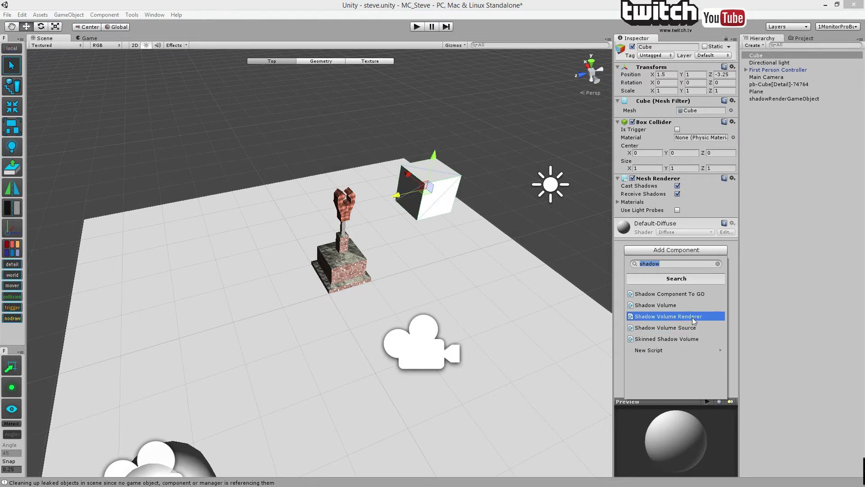
{"action": "left_click", "coordinate": [688, 338]}
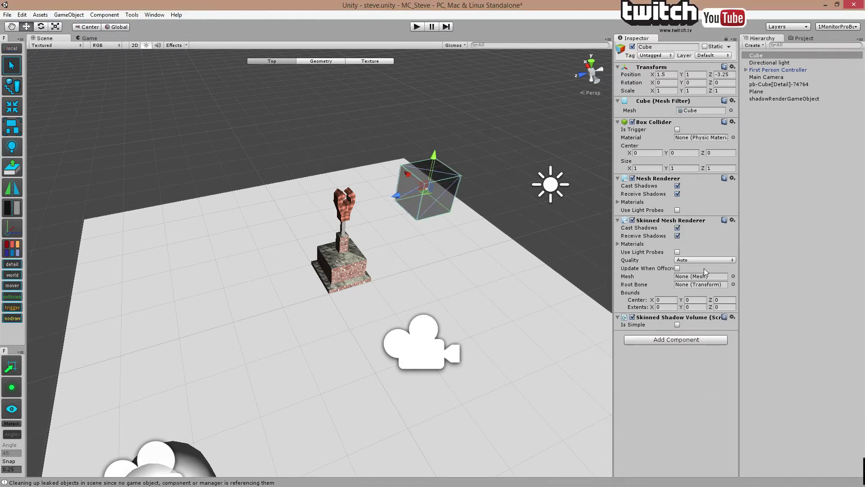
{"action": "left_click", "coordinate": [733, 220]}
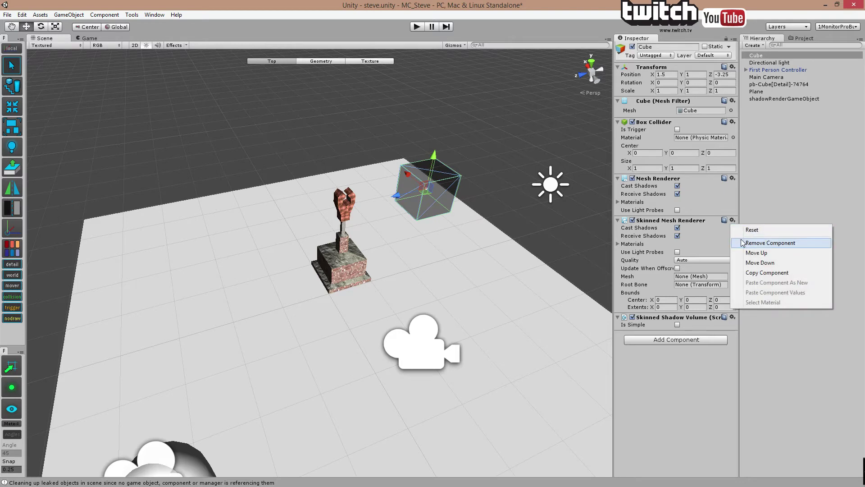
{"action": "left_click", "coordinate": [775, 243]}
{"action": "left_click", "coordinate": [495, 269]}
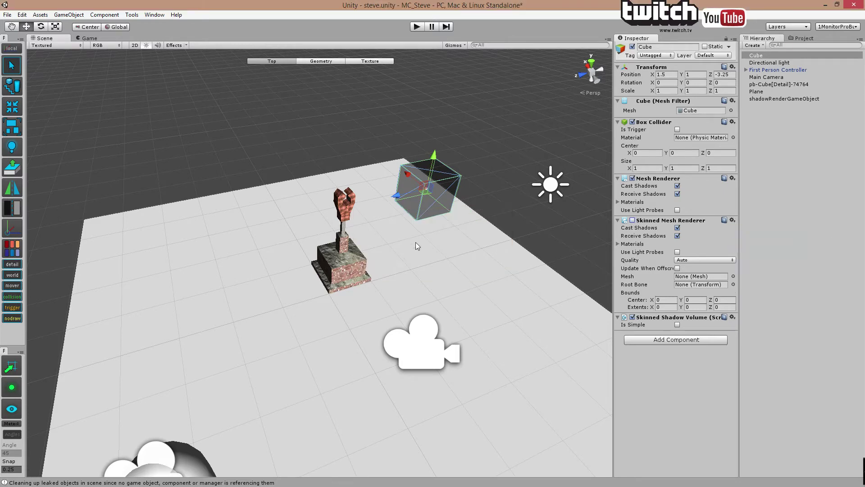
Delete the existing cube from the scene.
{"action": "left_click", "coordinate": [486, 154]}
{"action": "left_click", "coordinate": [442, 187]}
{"action": "key", "text": "Delete"}
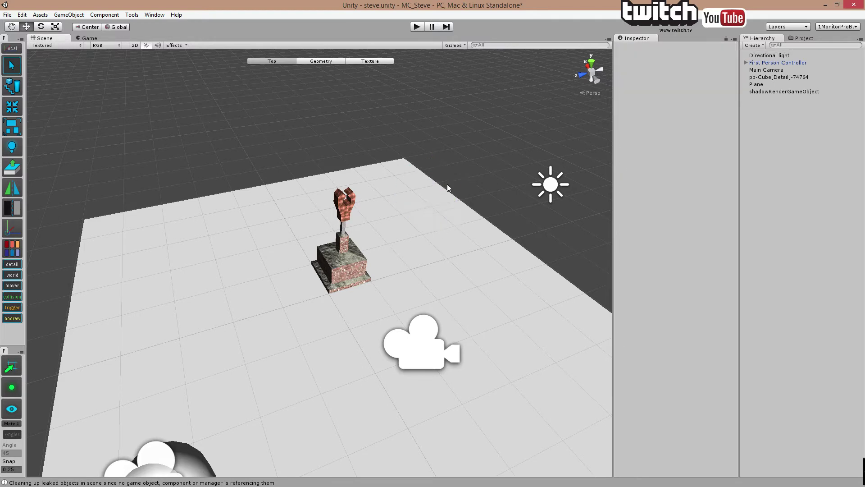
Create a new plain cube at 1.75, 0.75, -3 beside the statue, with no shadow component.
{"action": "left_click", "coordinate": [754, 45]}
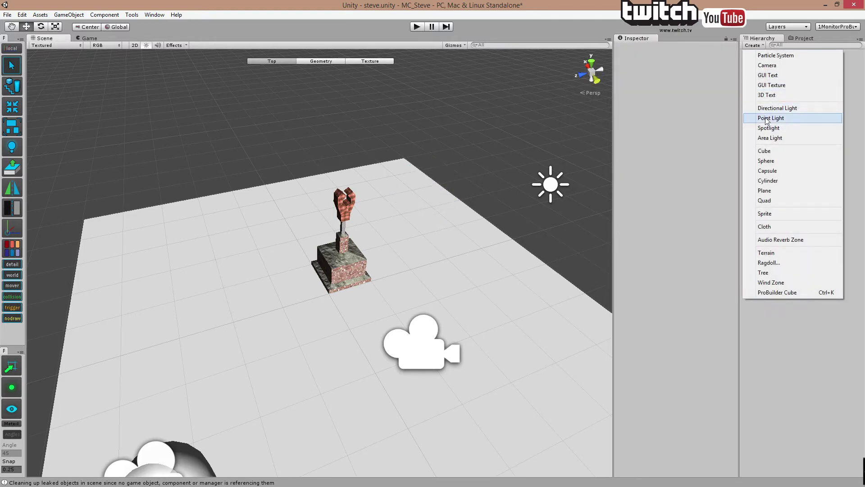
{"action": "left_click", "coordinate": [775, 151]}
{"action": "left_click_drag", "start_coordinate": [320, 270], "coordinate": [410, 185]}
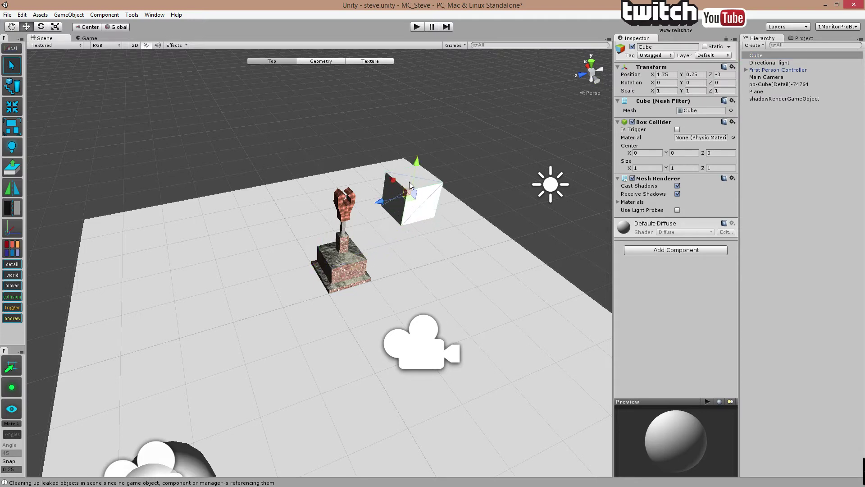
{"action": "left_click", "coordinate": [707, 247]}
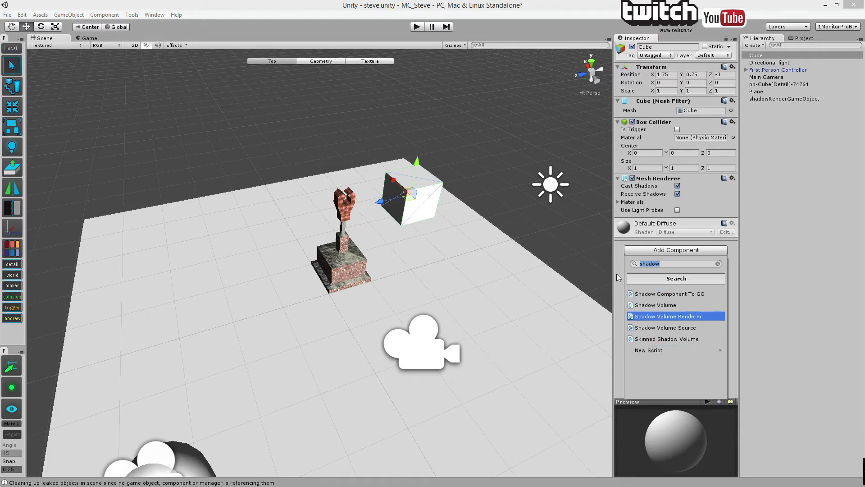
{"action": "key", "text": "Escape"}
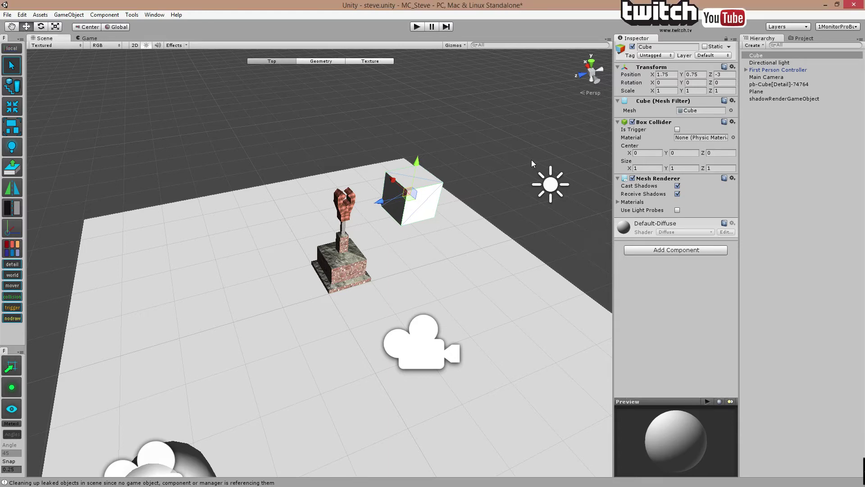
Bring up the Shadow Volumes Toolkit's Quick Shadow Setup window, move it aside, then close it.
{"action": "left_click", "coordinate": [151, 15]}
{"action": "mouse_move", "coordinate": [216, 74]}
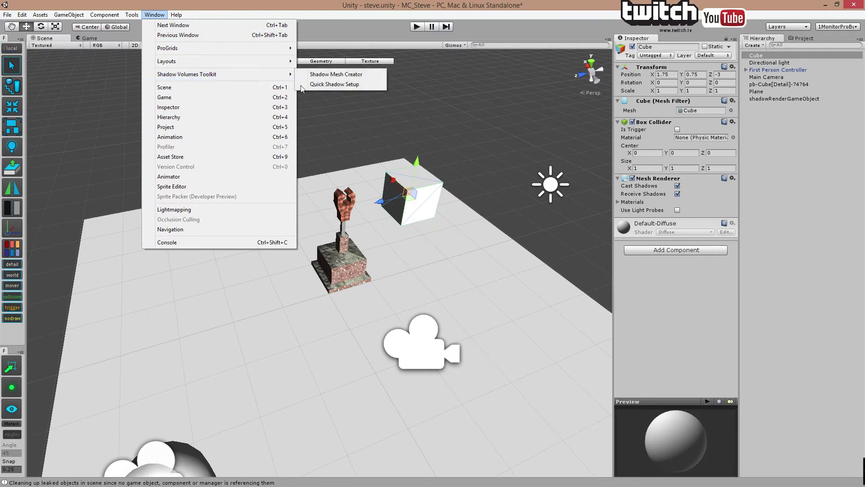
{"action": "left_click", "coordinate": [329, 85]}
{"action": "left_click_drag", "start_coordinate": [636, 188], "coordinate": [161, 163]}
{"action": "left_click", "coordinate": [331, 271]}
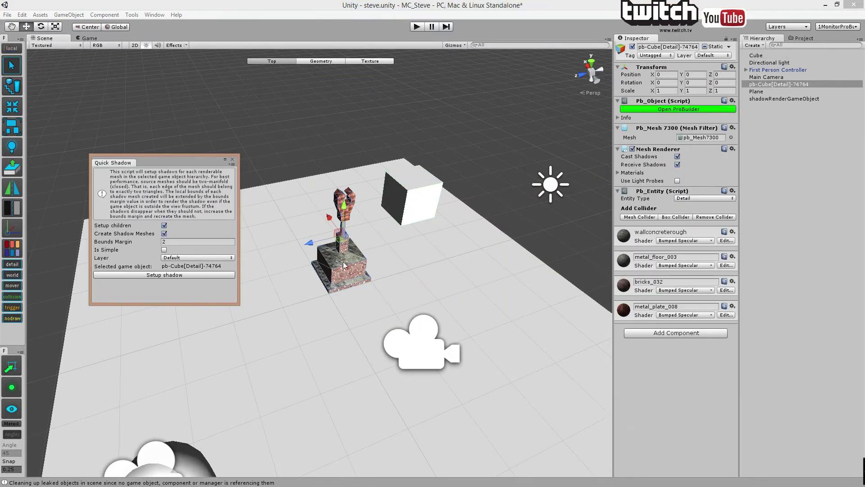
{"action": "left_click", "coordinate": [423, 209]}
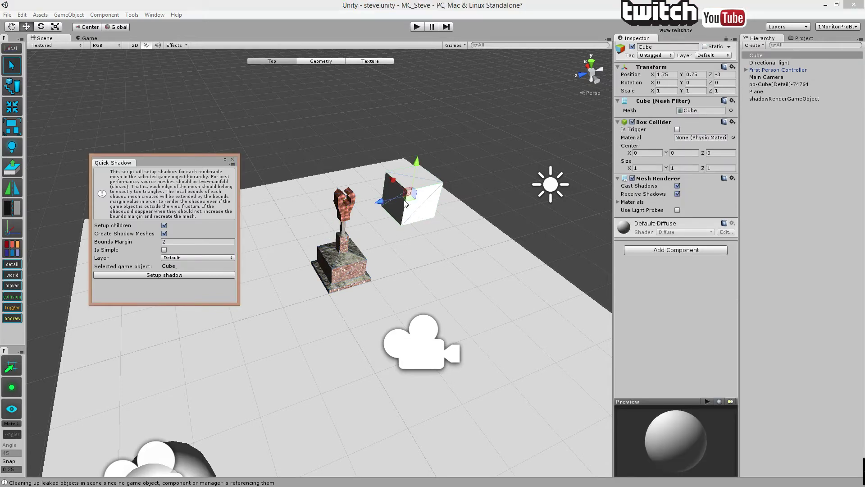
{"action": "left_click", "coordinate": [232, 159]}
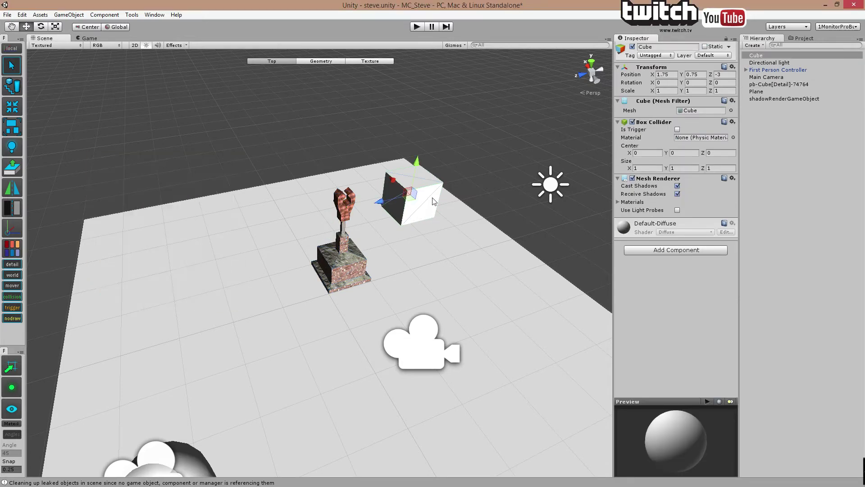
Delete the cube and select the Directional light to show its Shadow Volume Source.
{"action": "left_click", "coordinate": [409, 236]}
{"action": "left_click", "coordinate": [342, 266]}
{"action": "left_click", "coordinate": [419, 203]}
{"action": "key", "text": "Delete"}
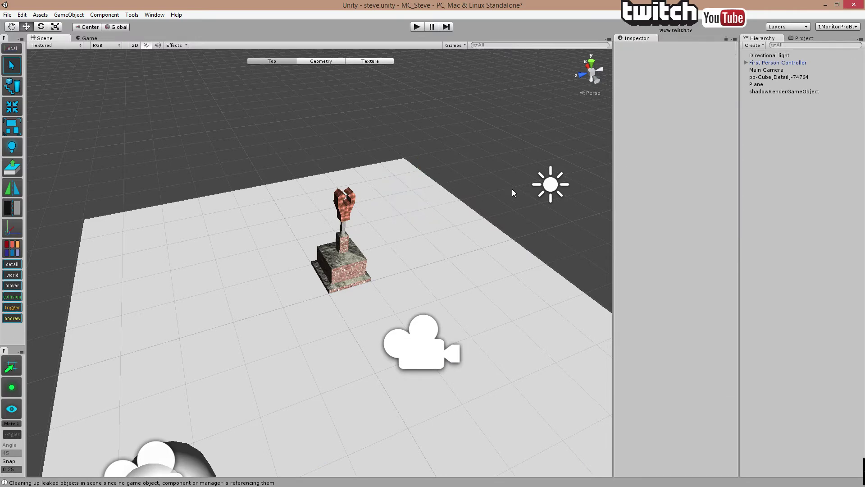
{"action": "left_click", "coordinate": [546, 177]}
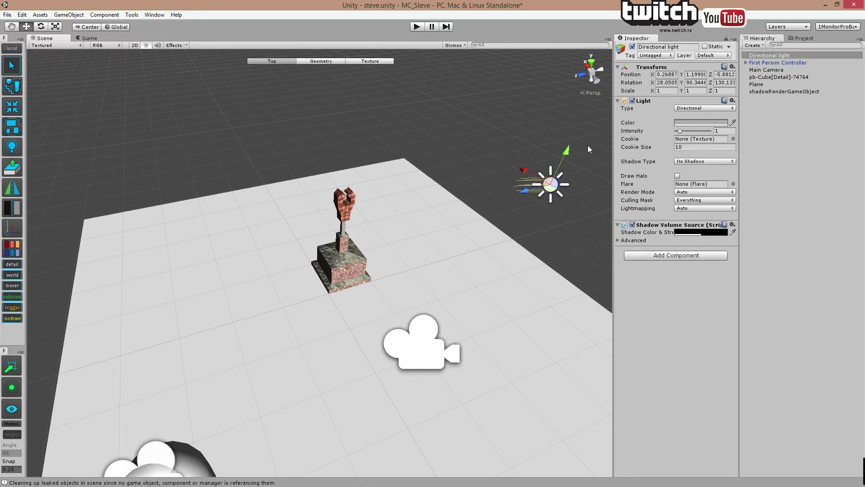
Raise the shadowRenderGameObject above the brick statue.
{"action": "left_click", "coordinate": [810, 77]}
{"action": "left_click", "coordinate": [806, 90]}
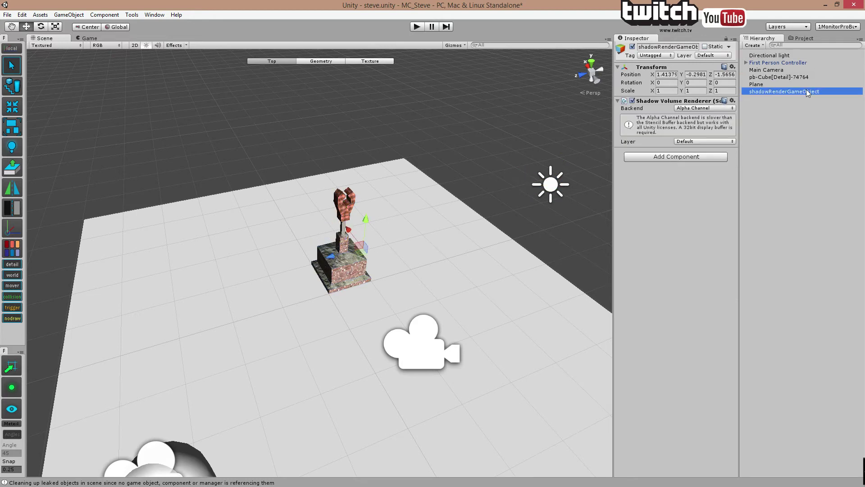
{"action": "left_click_drag", "start_coordinate": [366, 223], "coordinate": [414, 220]}
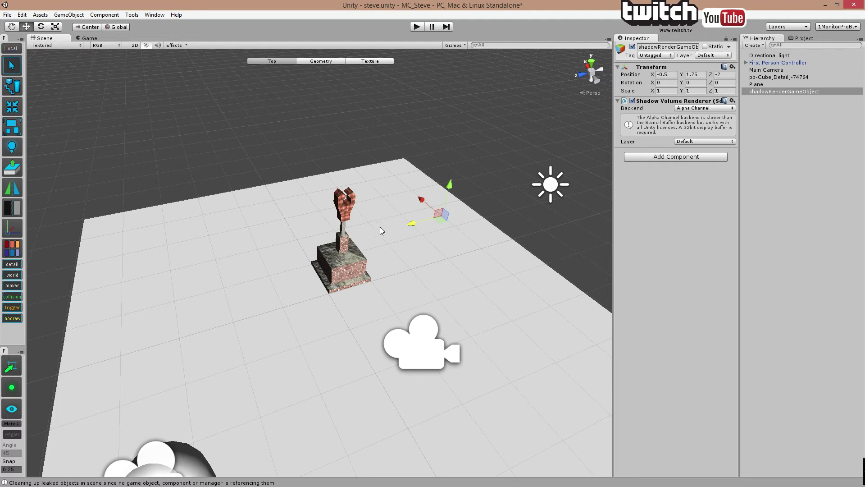
Run Quick Shadow Setup on the brick statue, creating its pb_Mesh7300Shadow volume.
{"action": "left_click", "coordinate": [353, 252]}
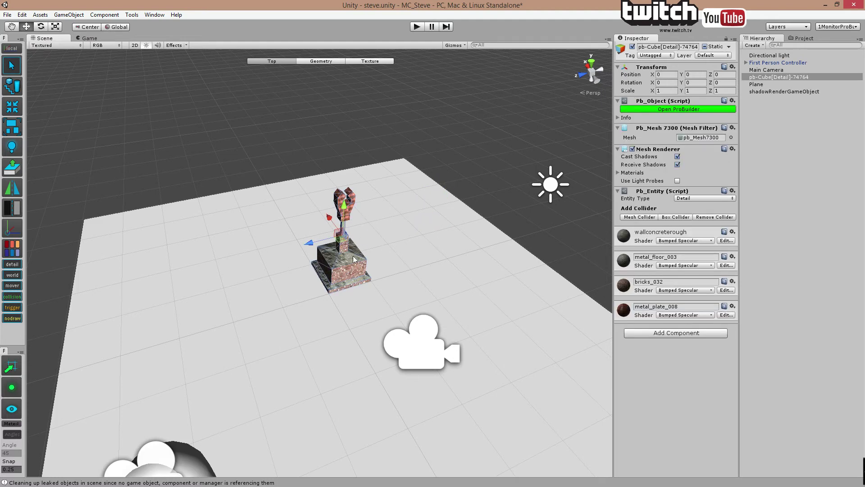
{"action": "left_click", "coordinate": [155, 14]}
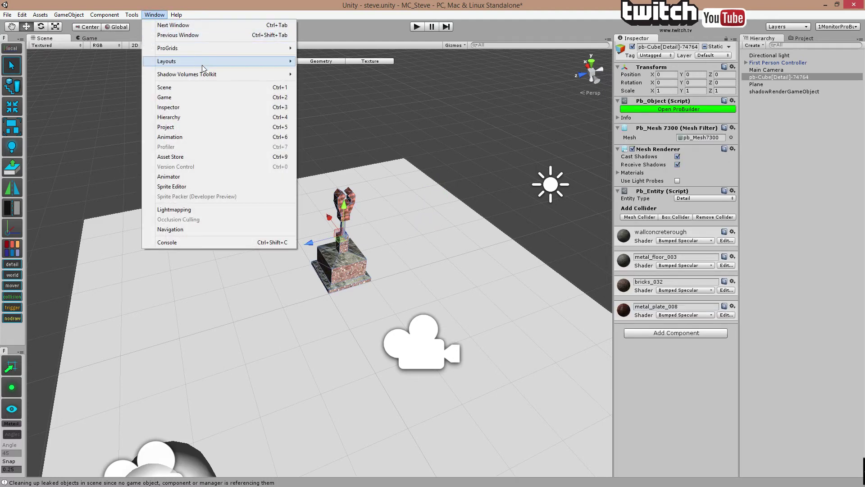
{"action": "left_click", "coordinate": [334, 84]}
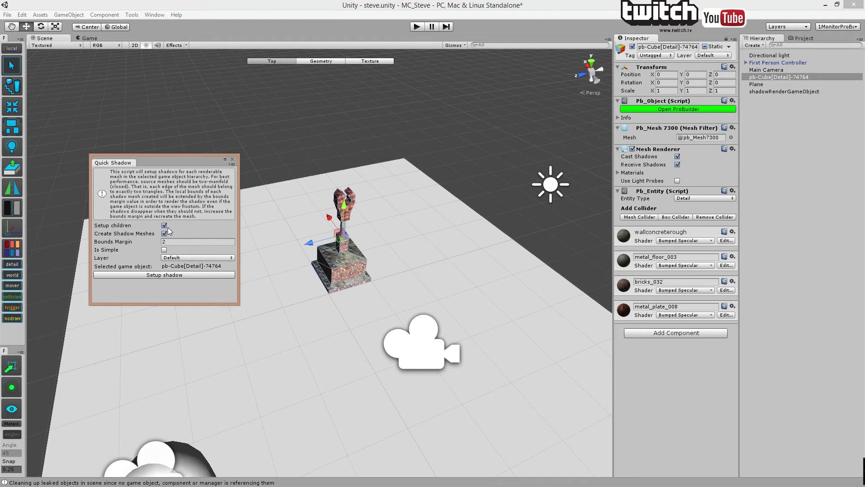
{"action": "left_click", "coordinate": [182, 275]}
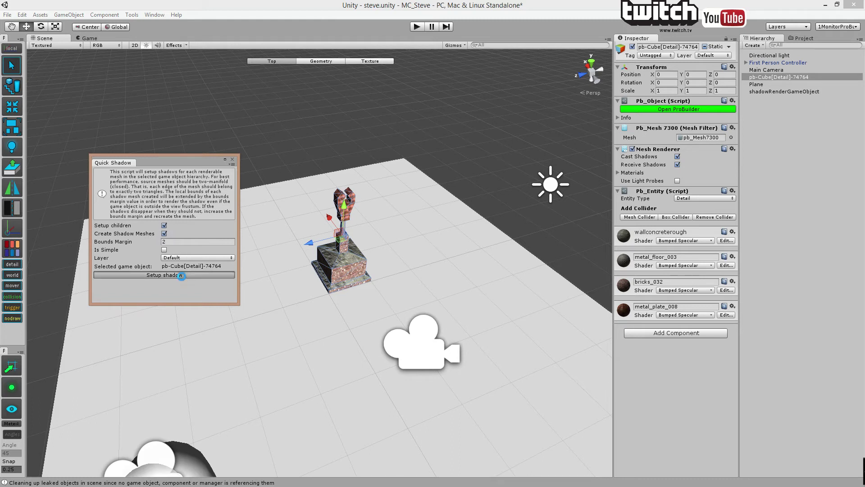
{"action": "left_click", "coordinate": [232, 164]}
{"action": "left_click", "coordinate": [252, 184]}
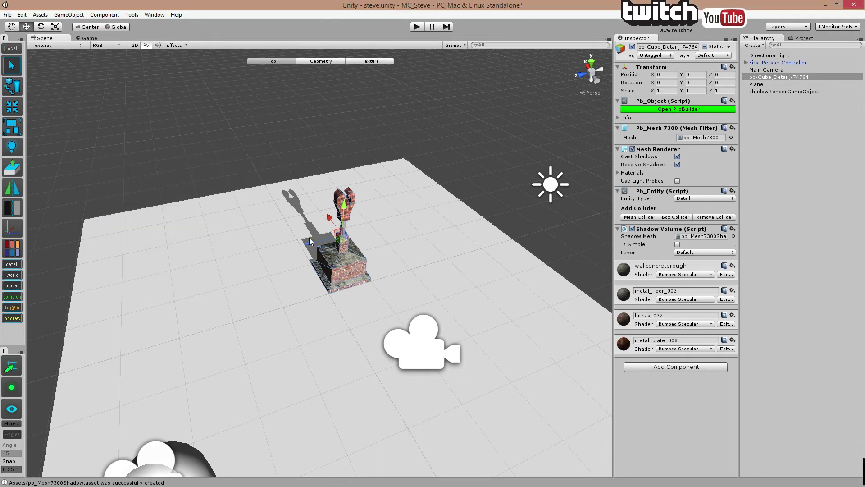
{"action": "left_click", "coordinate": [418, 26]}
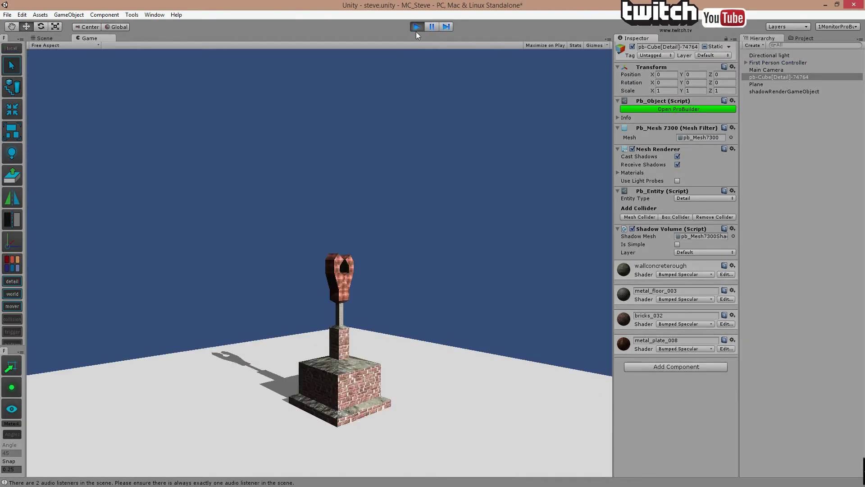
{"action": "left_click", "coordinate": [335, 195]}
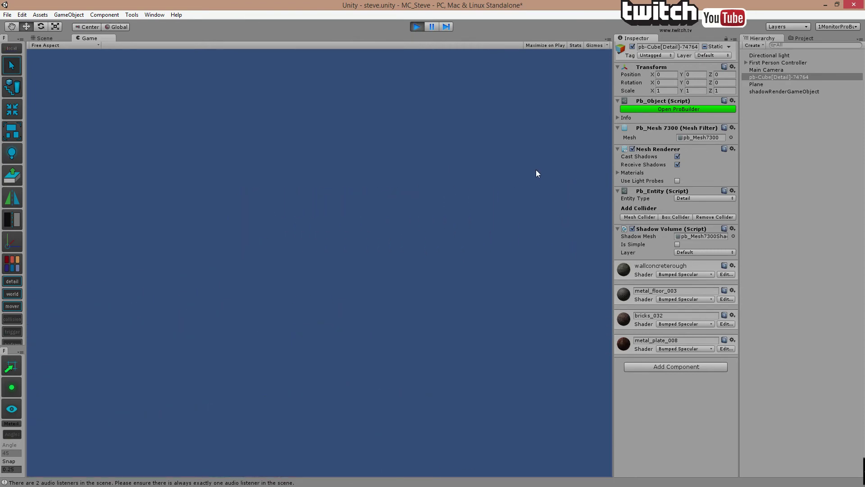
Stop play mode and move the Directional light to 0, 1.25, -5.5, ready for rotating.
{"action": "left_click", "coordinate": [417, 27]}
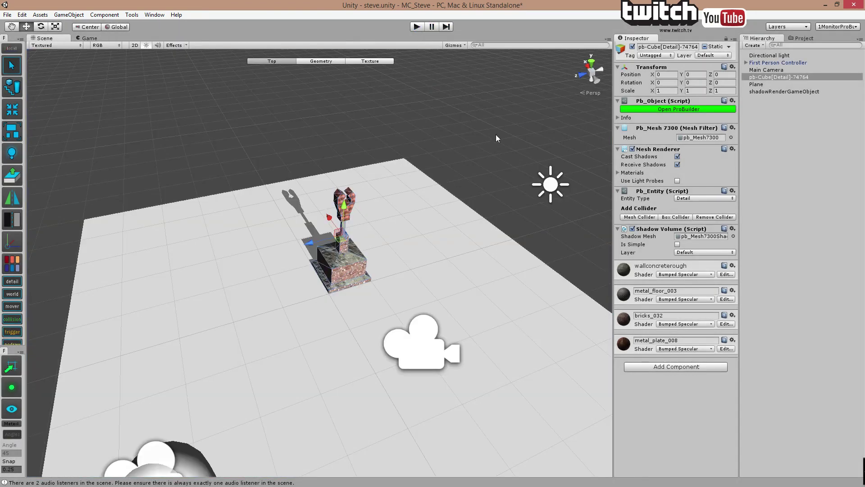
{"action": "left_click", "coordinate": [546, 184]}
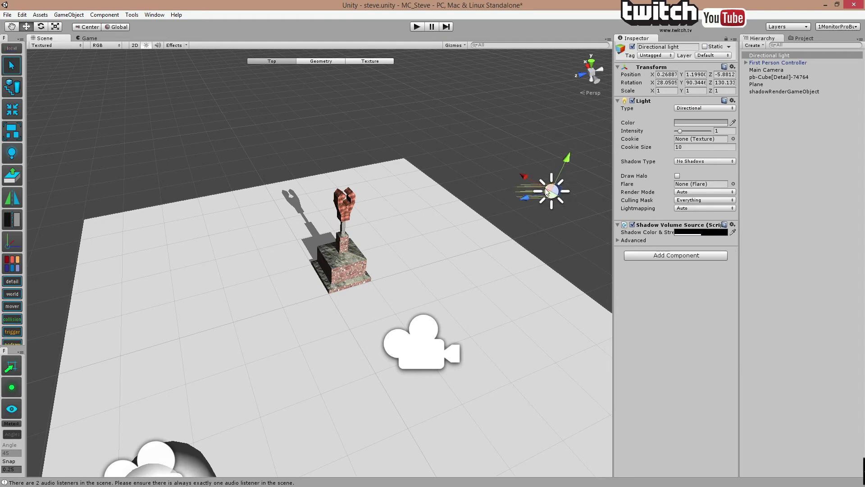
{"action": "left_click_drag", "start_coordinate": [546, 192], "coordinate": [599, 205]}
{"action": "key", "text": "e"}
Set the statue's Shadow Color to a dark warm orange-brown.
{"action": "left_click", "coordinate": [698, 233]}
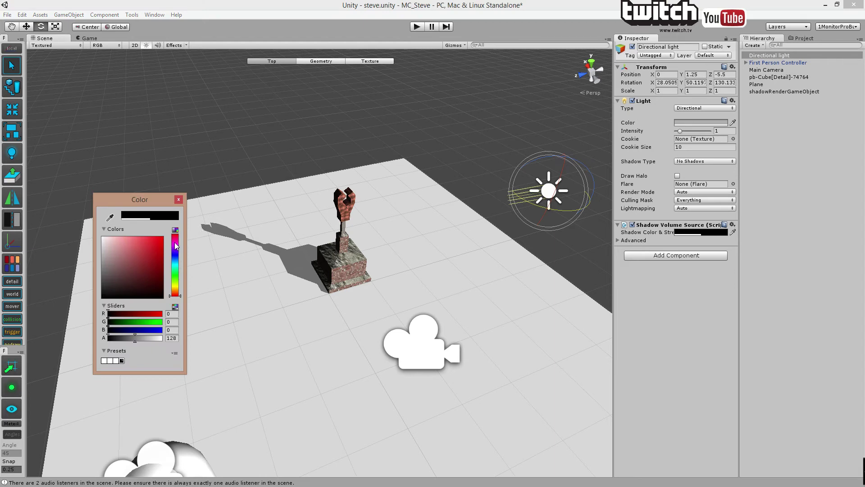
{"action": "mouse_move", "coordinate": [160, 249]}
{"action": "left_mouse_down"}
{"action": "mouse_move", "coordinate": [121, 256]}
{"action": "mouse_move", "coordinate": [123, 279]}
{"action": "left_mouse_up"}
{"action": "left_click", "coordinate": [175, 287]}
{"action": "left_click", "coordinate": [176, 288]}
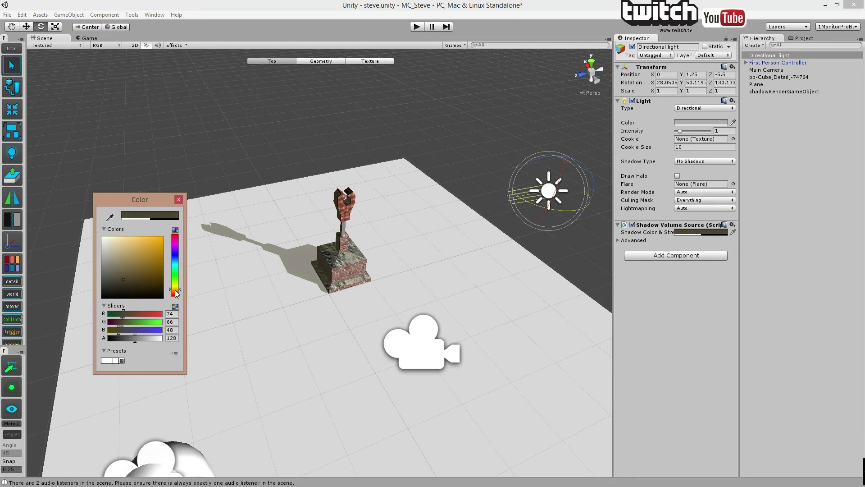
{"action": "left_click", "coordinate": [130, 283]}
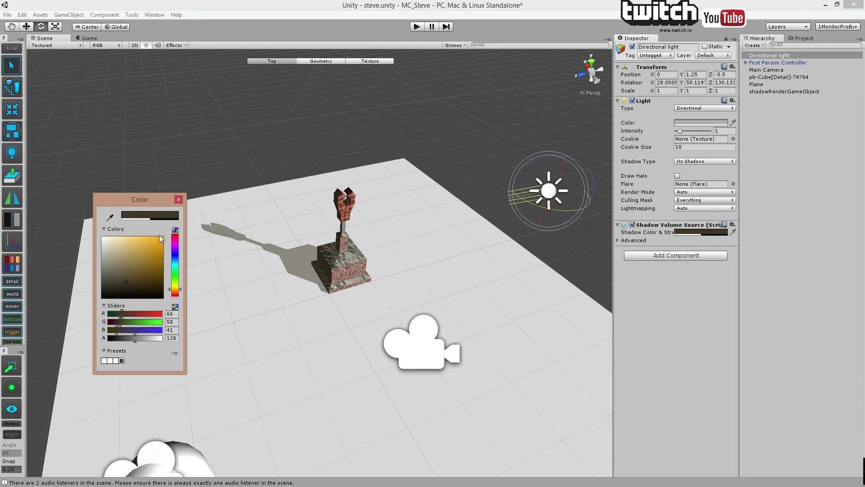
{"action": "left_click", "coordinate": [179, 200]}
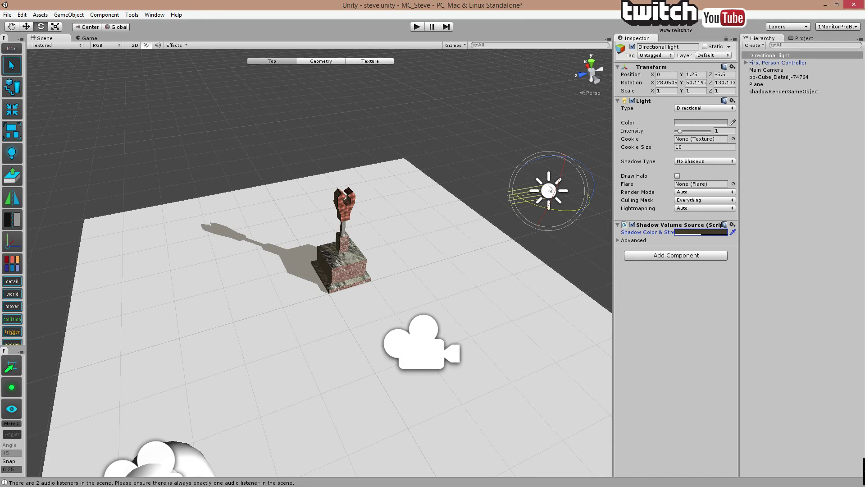
Set the light colour to a muted khaki (116, 110, 94) and start play mode.
{"action": "left_click", "coordinate": [685, 122]}
{"action": "left_click_drag", "start_coordinate": [114, 257], "coordinate": [110, 264]}
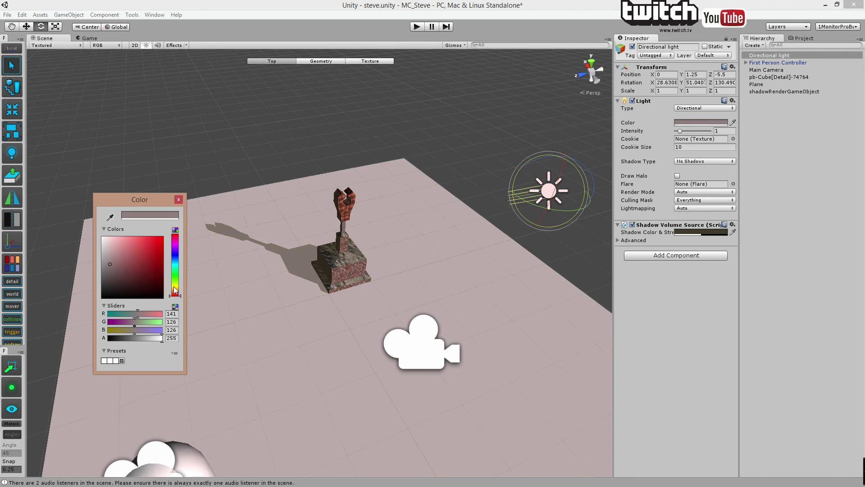
{"action": "left_click_drag", "start_coordinate": [175, 291], "coordinate": [175, 289]}
{"action": "left_click_drag", "start_coordinate": [124, 264], "coordinate": [115, 269]}
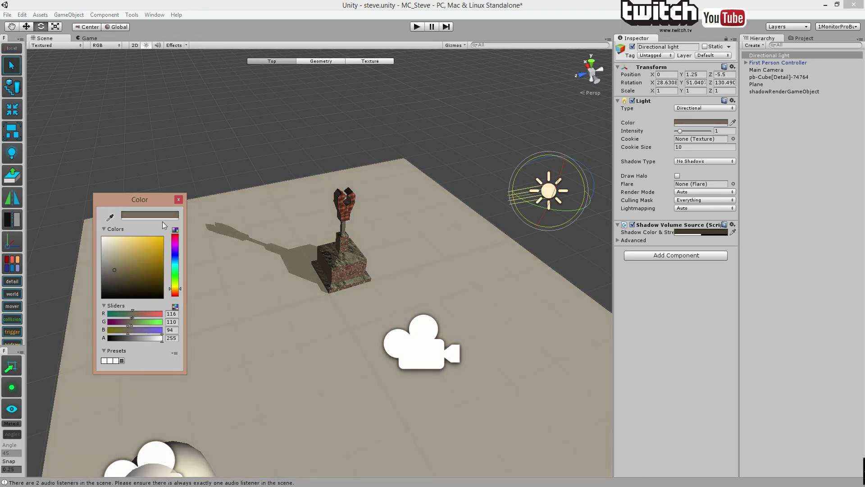
{"action": "left_click", "coordinate": [179, 199]}
{"action": "left_click", "coordinate": [417, 26]}
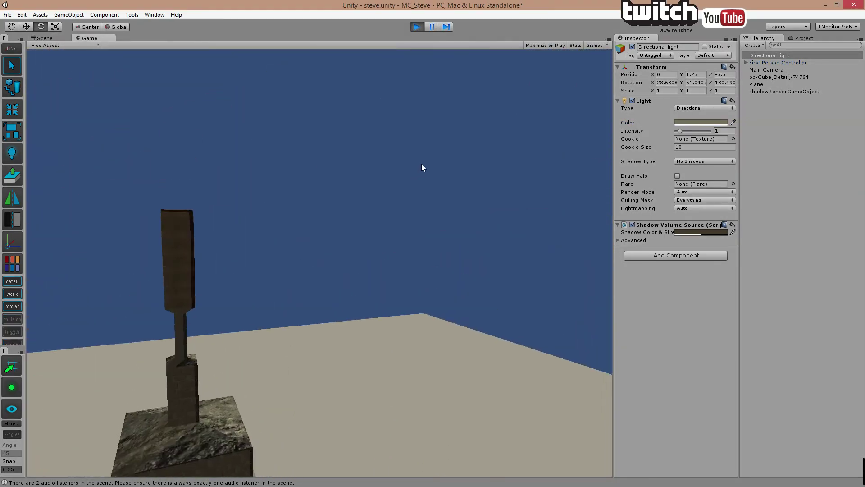
Walk the camera toward, around and away from the statue with W, A, S, then stop playing.
{"action": "key", "text": "w"}
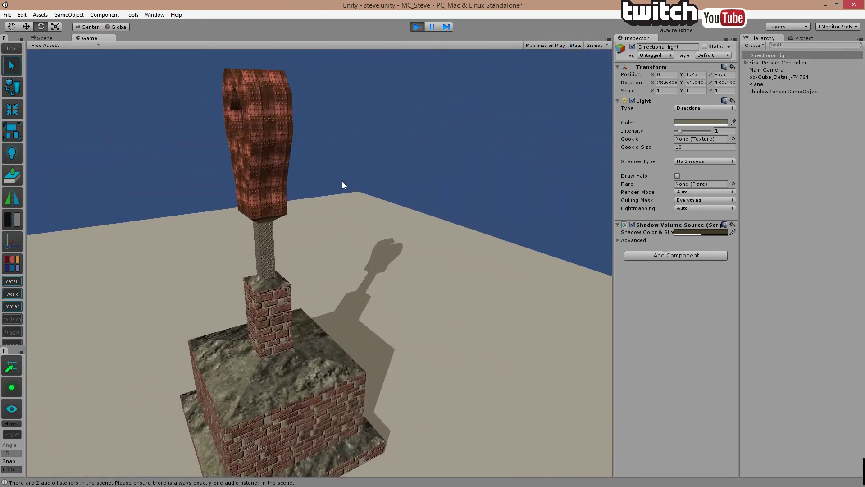
{"action": "key", "text": "a"}
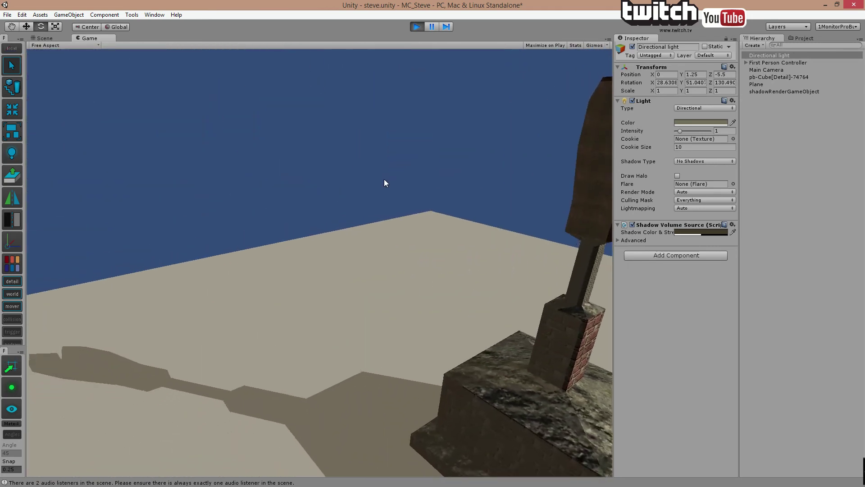
{"action": "key", "text": "s"}
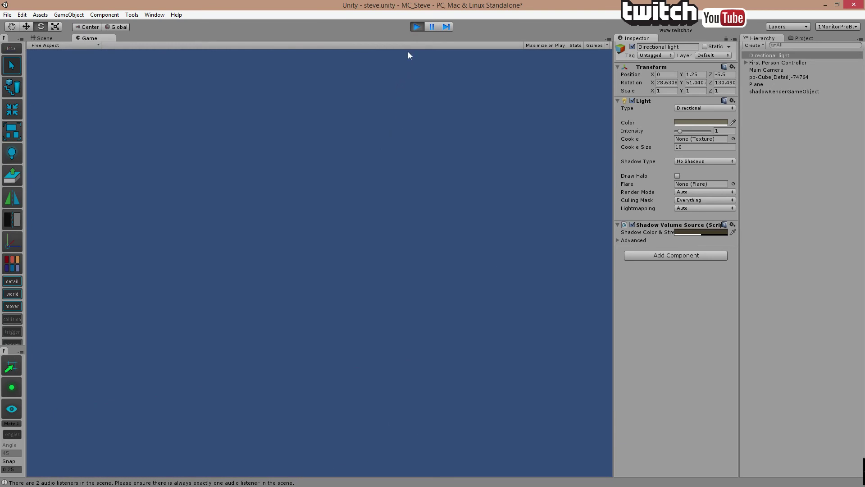
{"action": "left_click", "coordinate": [417, 27]}
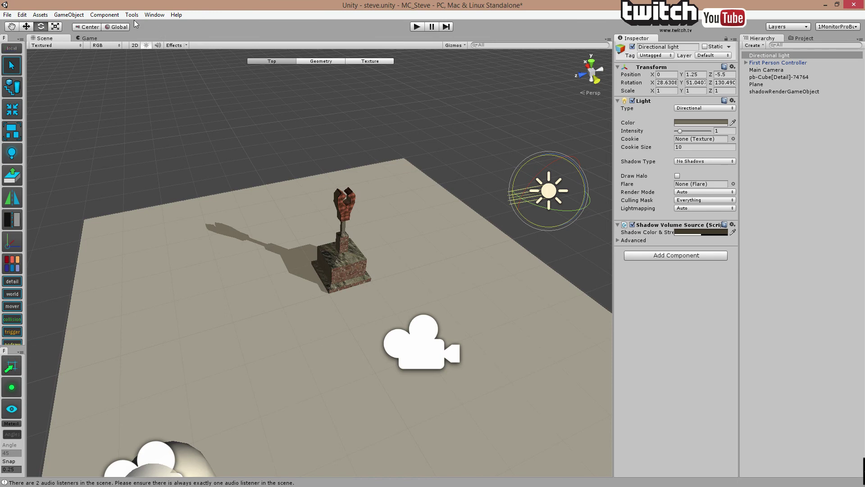
{"action": "left_click", "coordinate": [154, 15]}
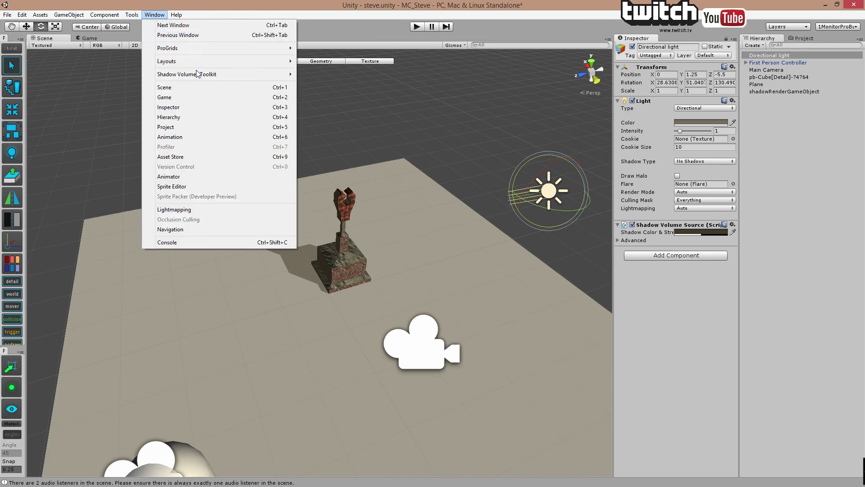
{"action": "mouse_move", "coordinate": [255, 73]}
{"action": "left_click", "coordinate": [307, 75]}
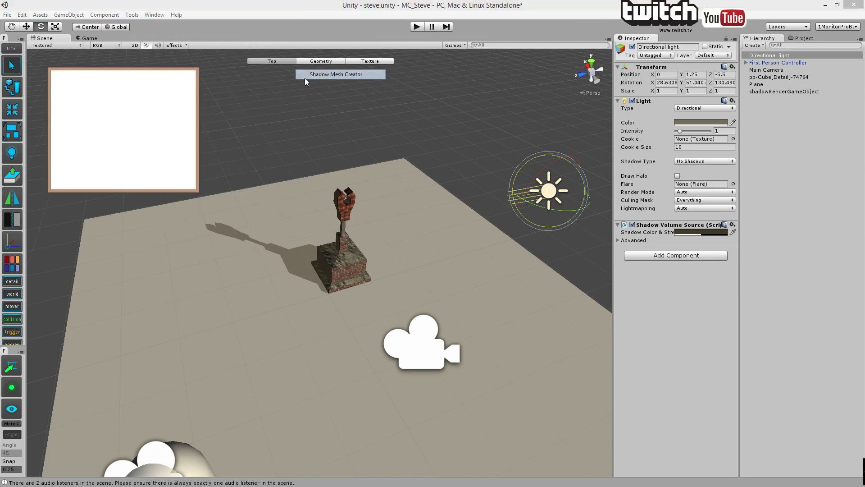
{"action": "left_click", "coordinate": [338, 260]}
{"action": "left_click", "coordinate": [191, 77]}
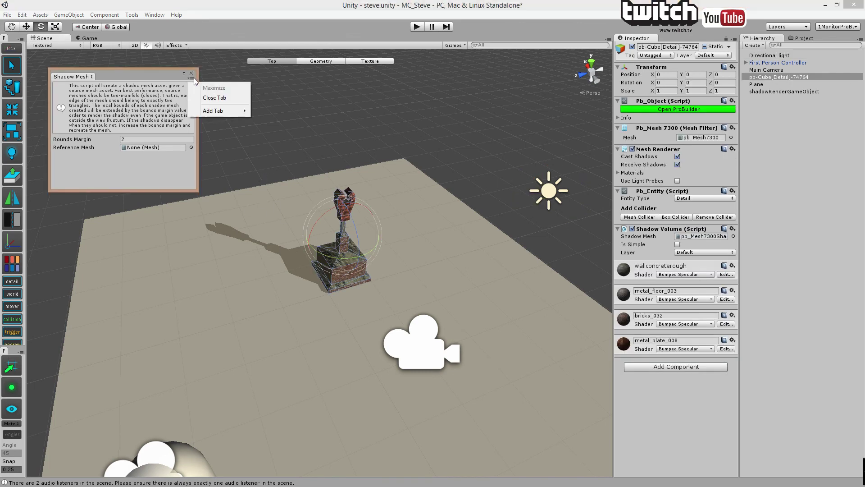
{"action": "left_click", "coordinate": [199, 74]}
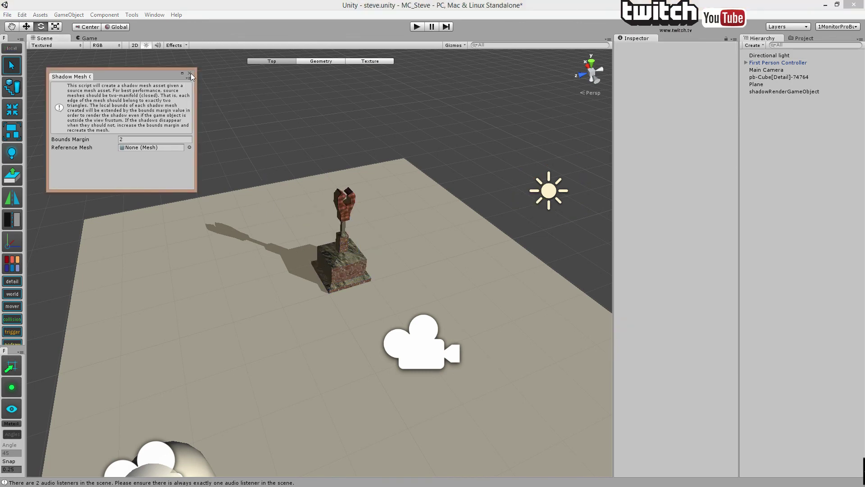
{"action": "left_click", "coordinate": [189, 73]}
{"action": "key", "text": "w"}
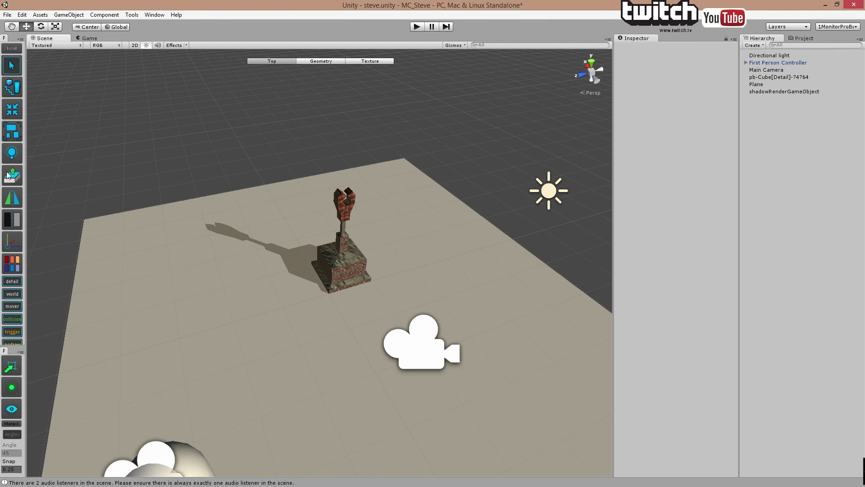
Rotate the Directional light so the statue's shadow falls shorter, toward the plane's far edge.
{"action": "left_click", "coordinate": [554, 200]}
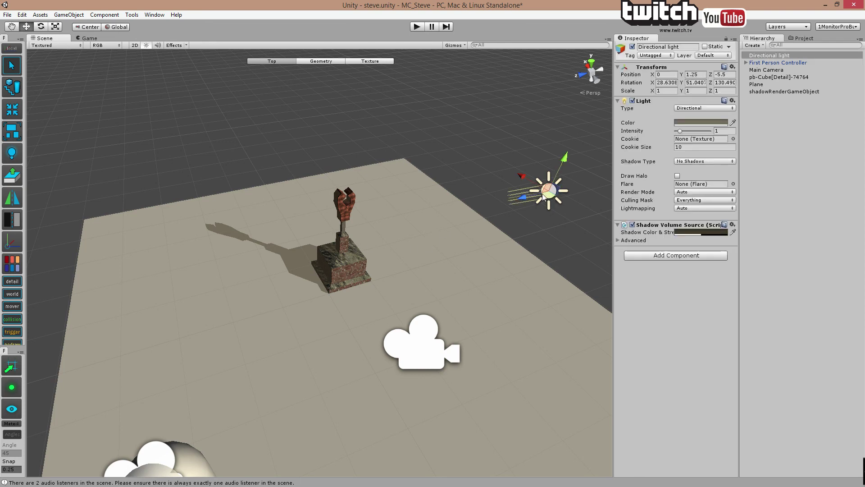
{"action": "key", "text": "r"}
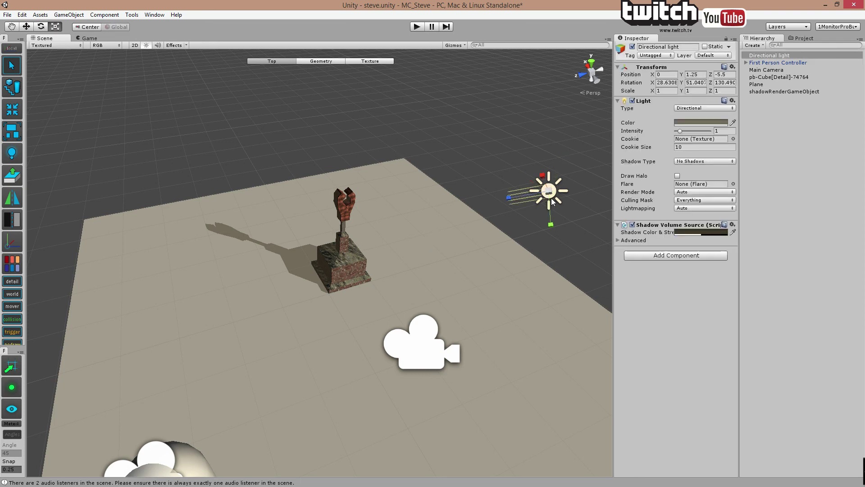
{"action": "key", "text": "e"}
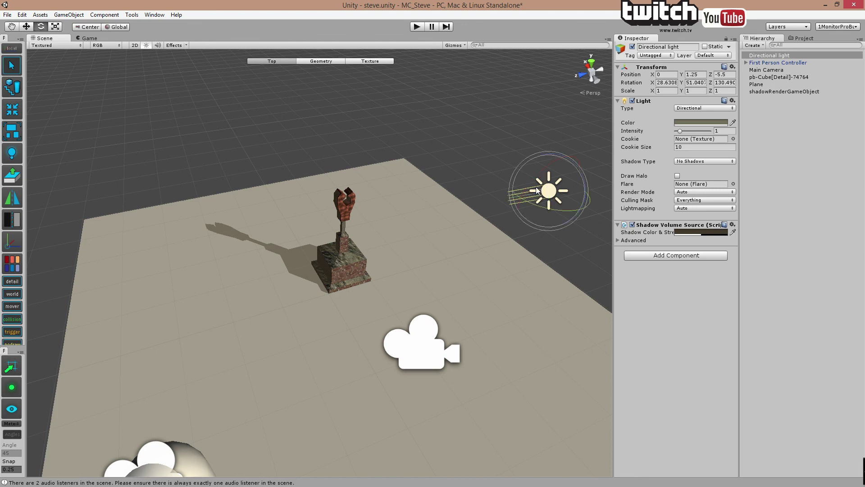
{"action": "left_click_drag", "start_coordinate": [560, 207], "coordinate": [511, 107]}
{"action": "left_click_drag", "start_coordinate": [580, 207], "coordinate": [577, 186]}
{"action": "left_click", "coordinate": [509, 127]}
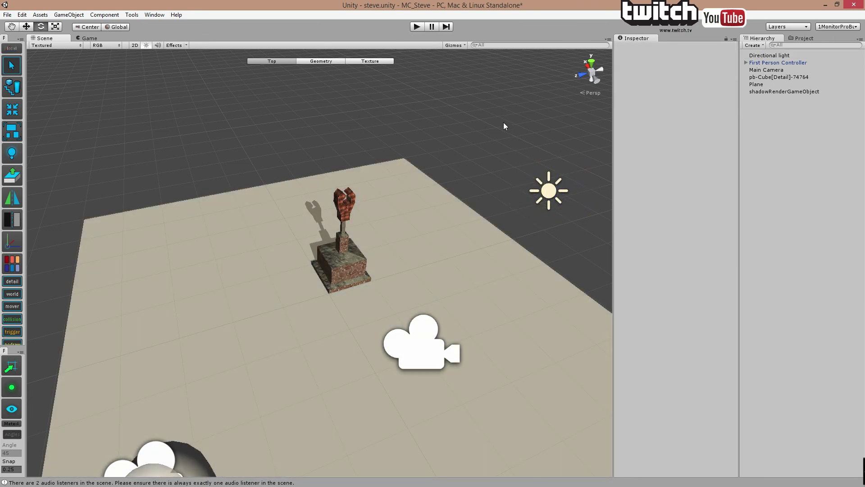